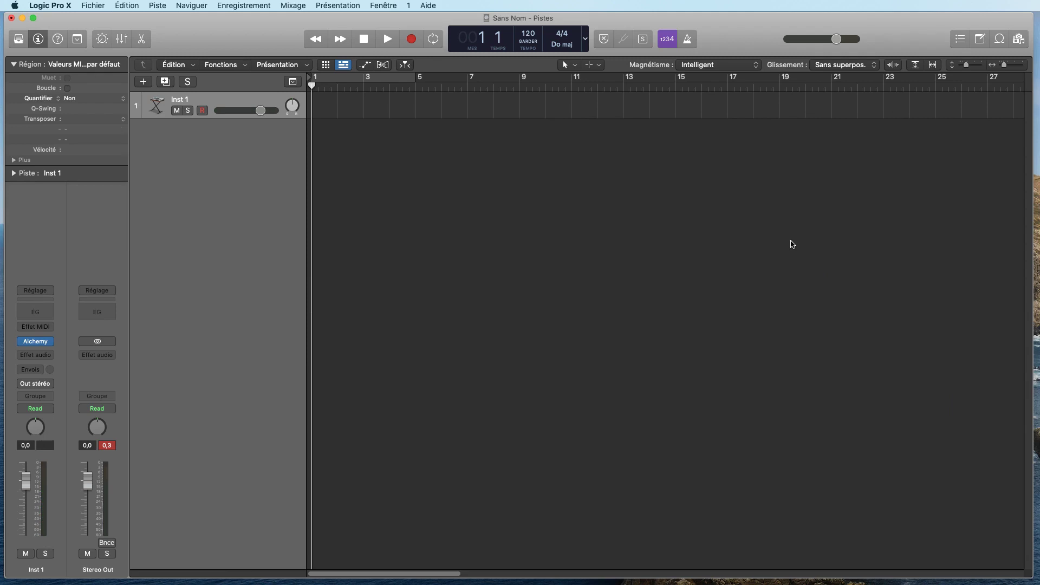
- Create a summing track stack from the Inst 1 track and load the 1970s Analog Arp preset in its Alchemy instrument
key("shift+super+d")
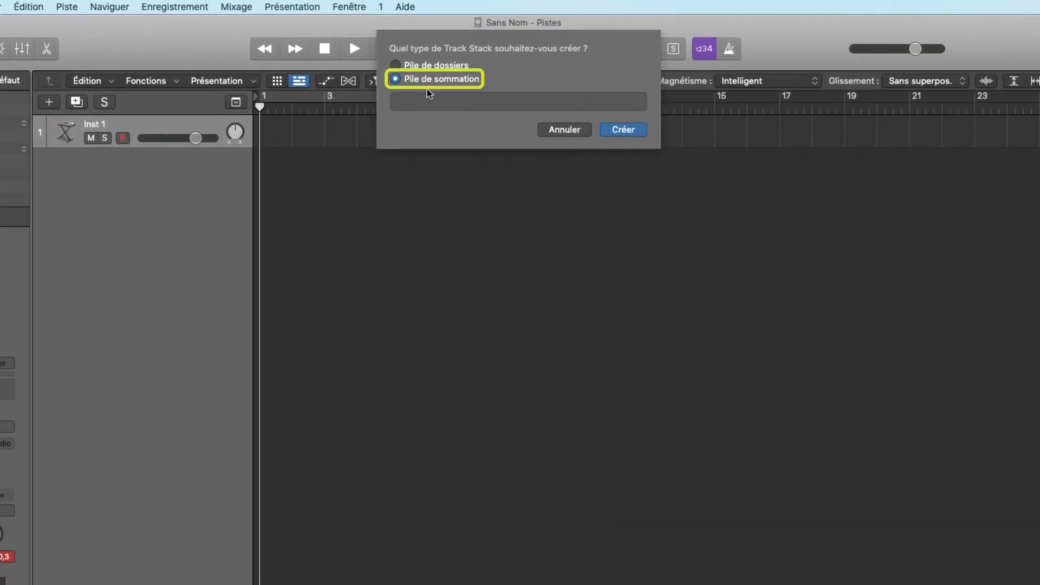
left_click(623, 131)
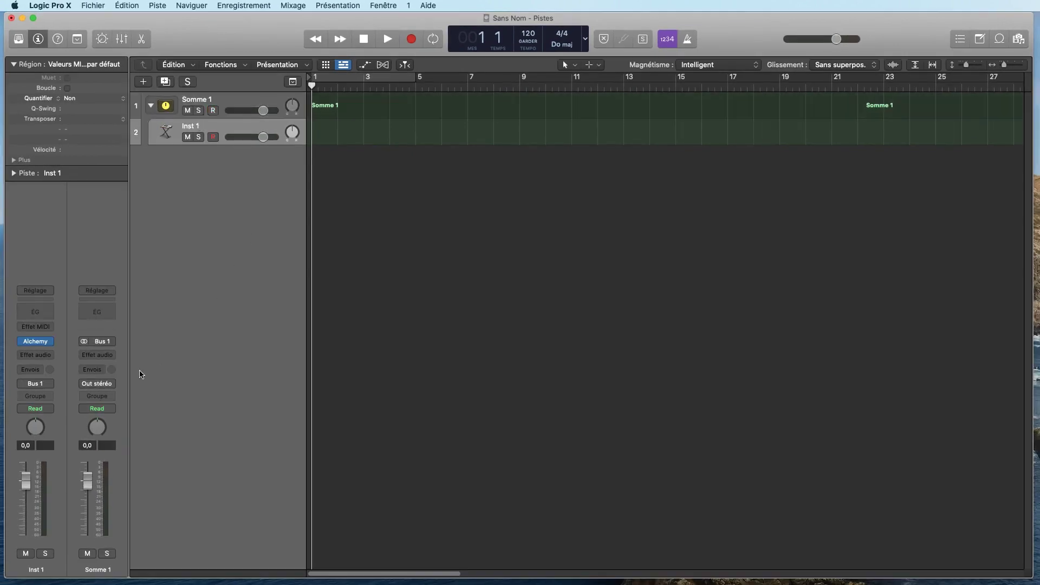
mouse_move(42, 342)
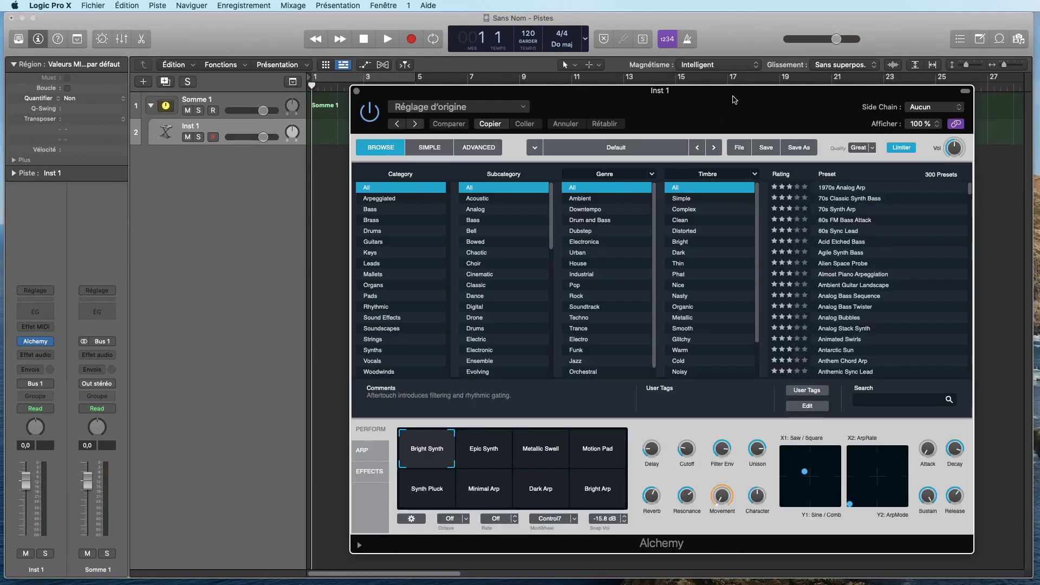
left_click(847, 187)
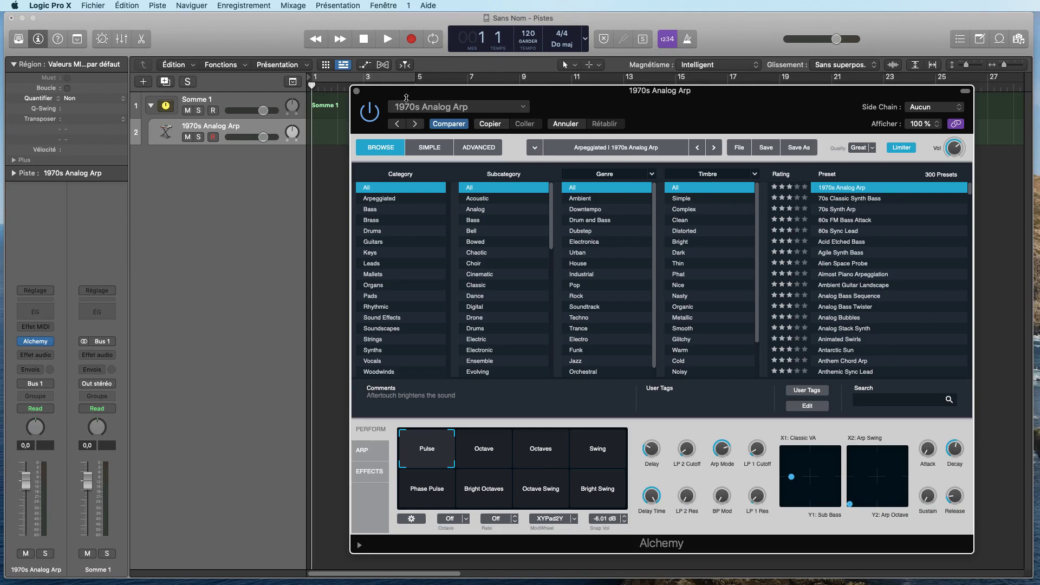
left_click(356, 92)
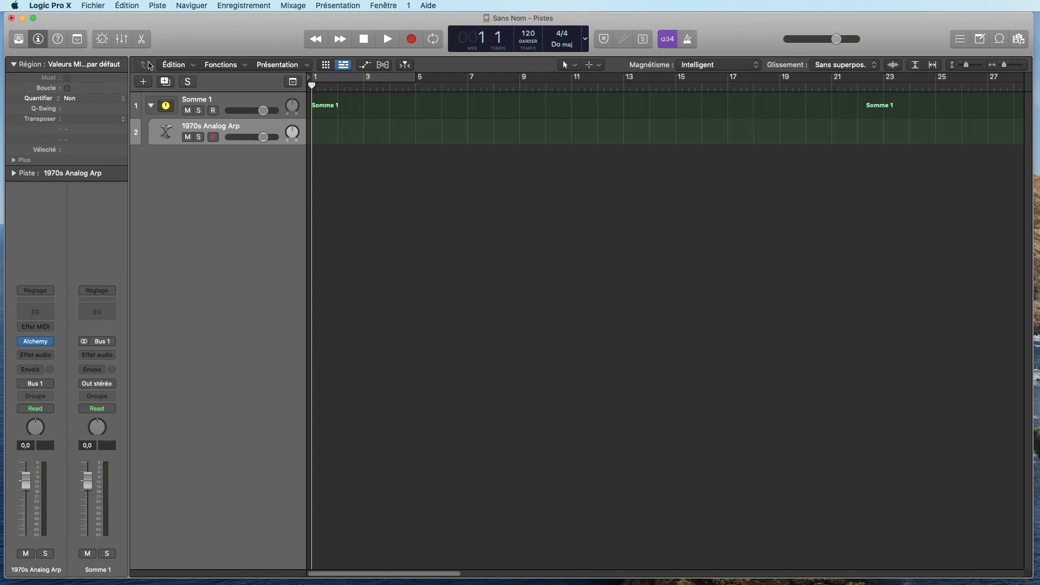
- Add one software instrument track using Retro Synth in stereo
left_click(143, 82)
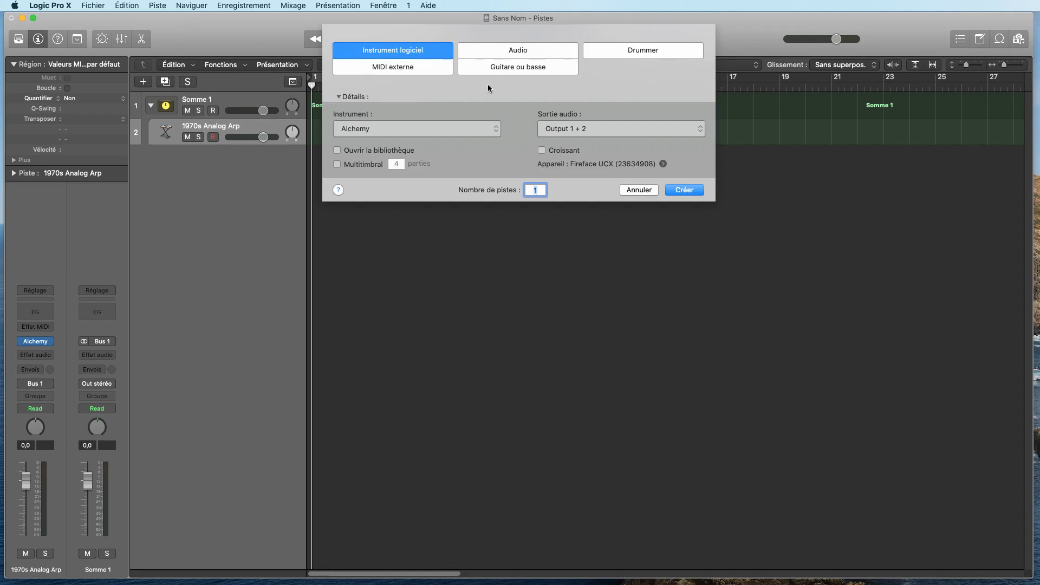
left_click(496, 130)
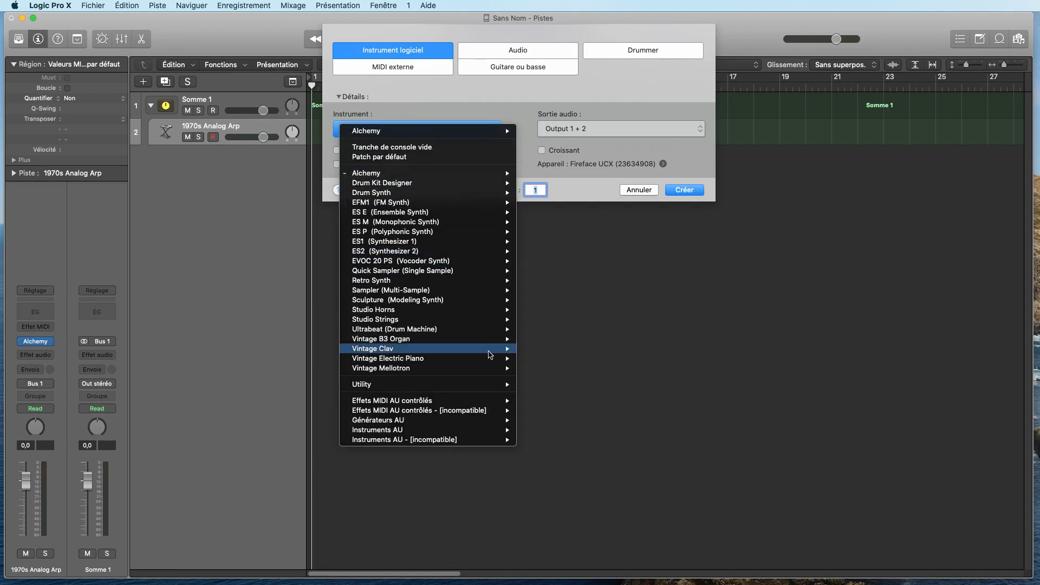
mouse_move(491, 281)
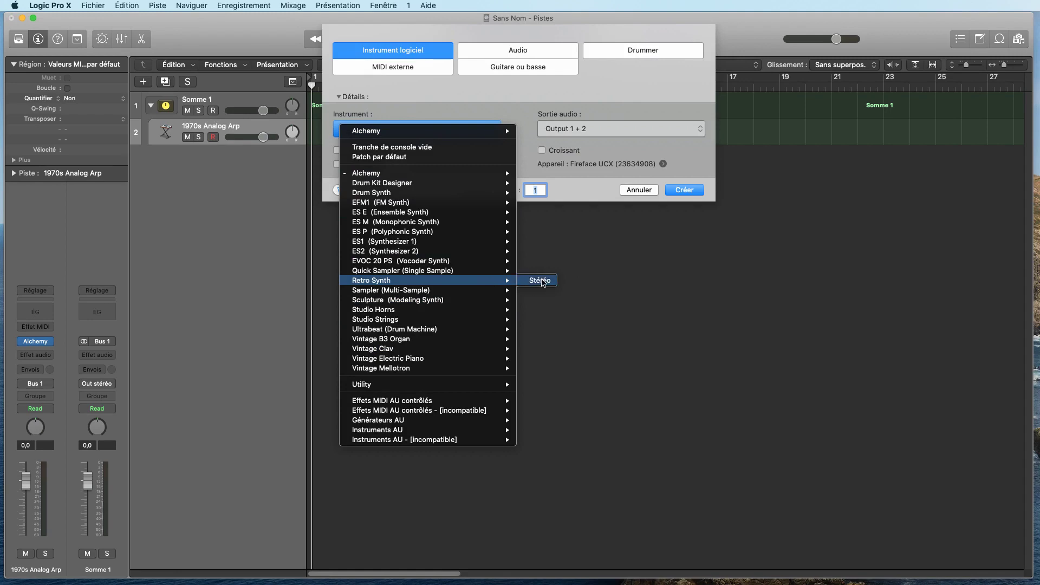
left_click(542, 281)
left_click(685, 193)
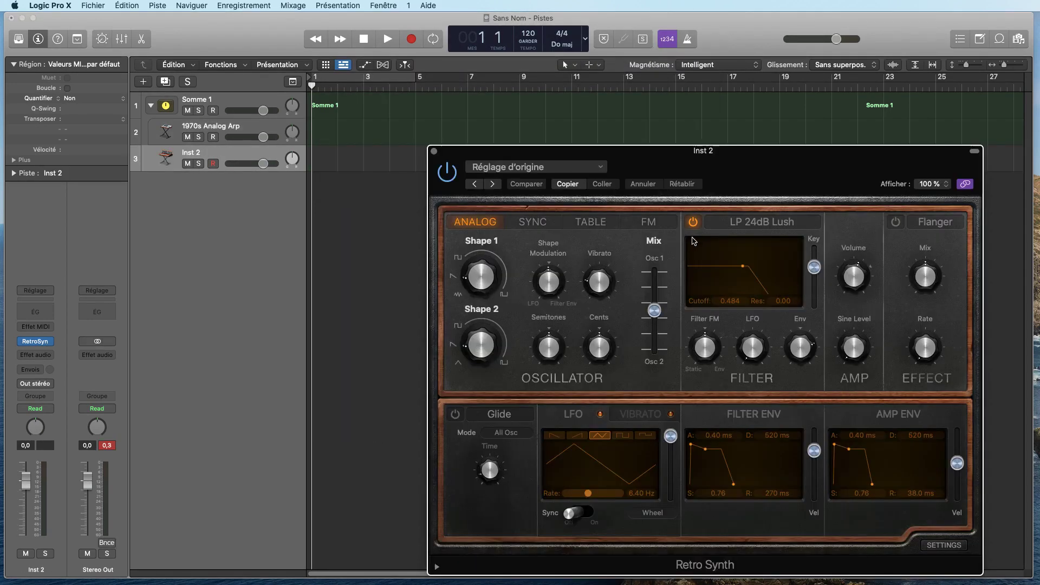
- Load the Berlin Xperience preset from 02 Synth Pads in Retro Synth and close the plug-in window
left_click_drag(752, 168, 713, 137)
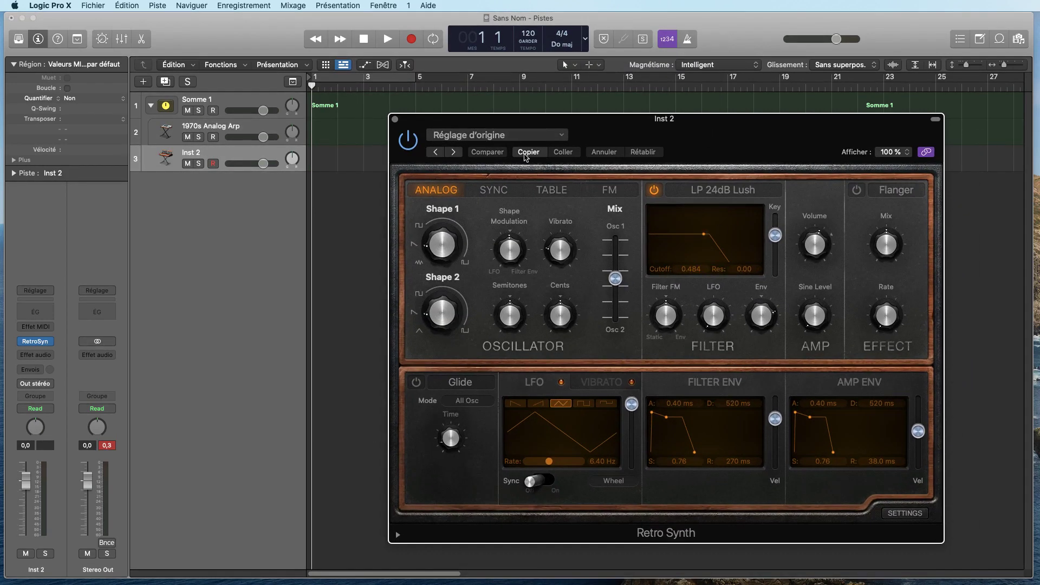
left_click(498, 138)
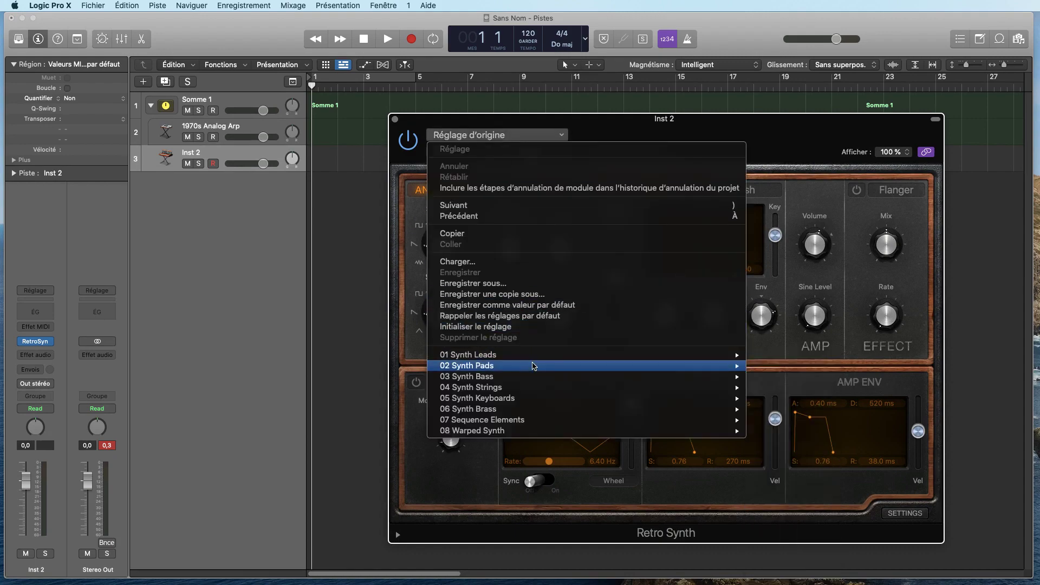
mouse_move(534, 366)
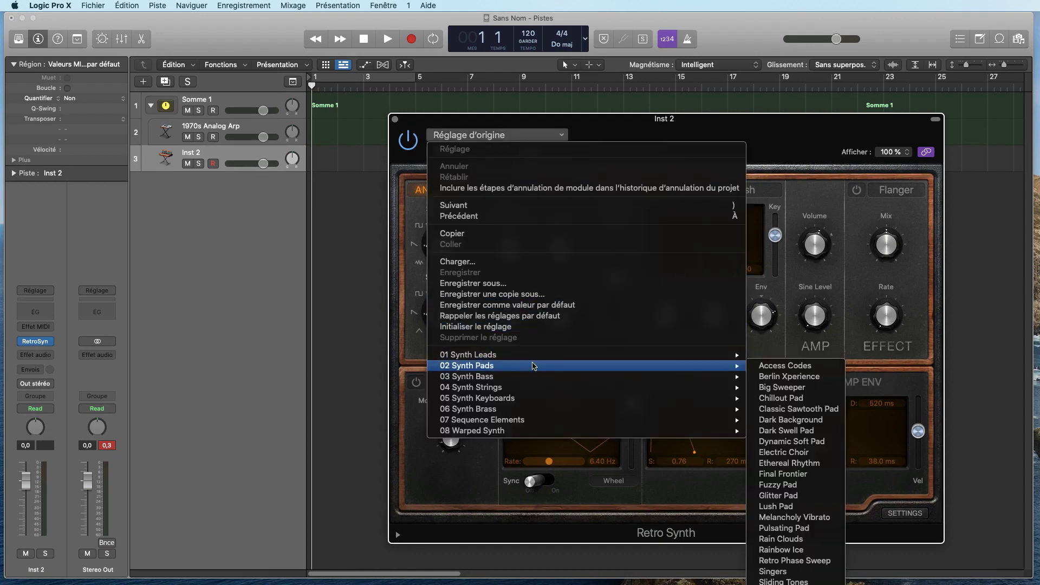
left_click(790, 376)
left_click(395, 120)
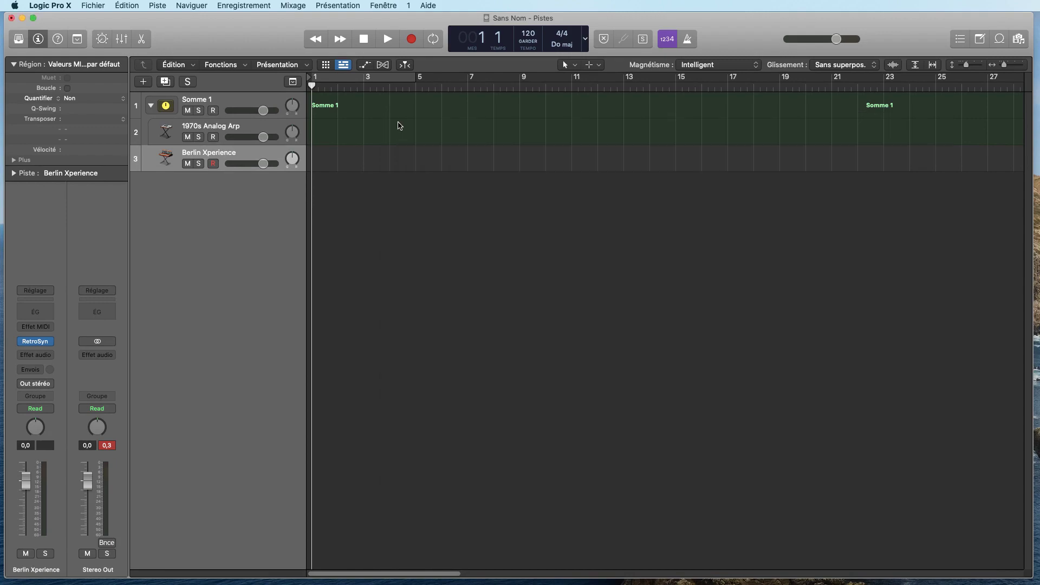
- Add one more software instrument track using the Sculpture (Modeling Synth) instrument
left_click(165, 82)
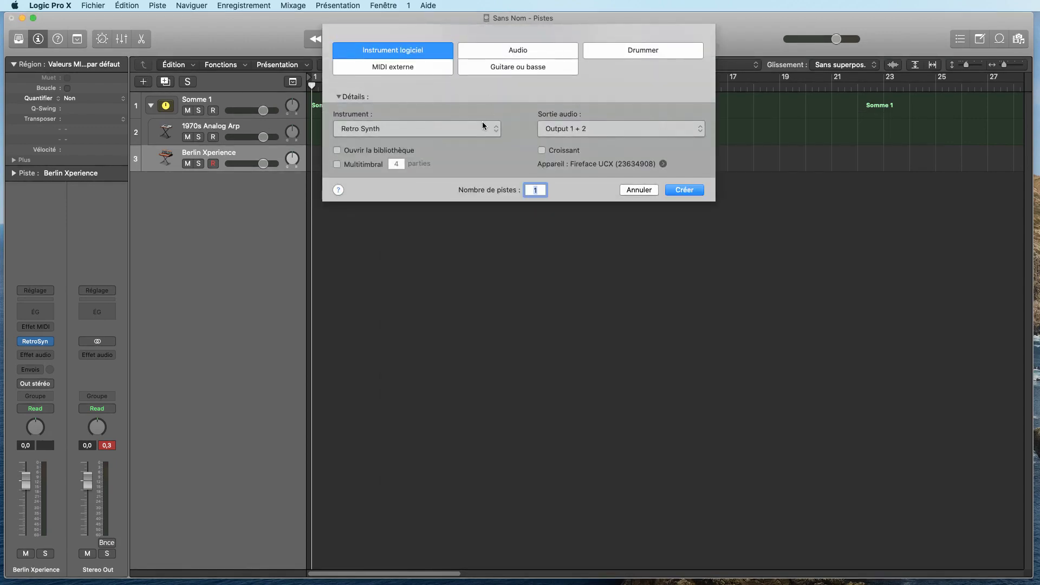
left_click(495, 130)
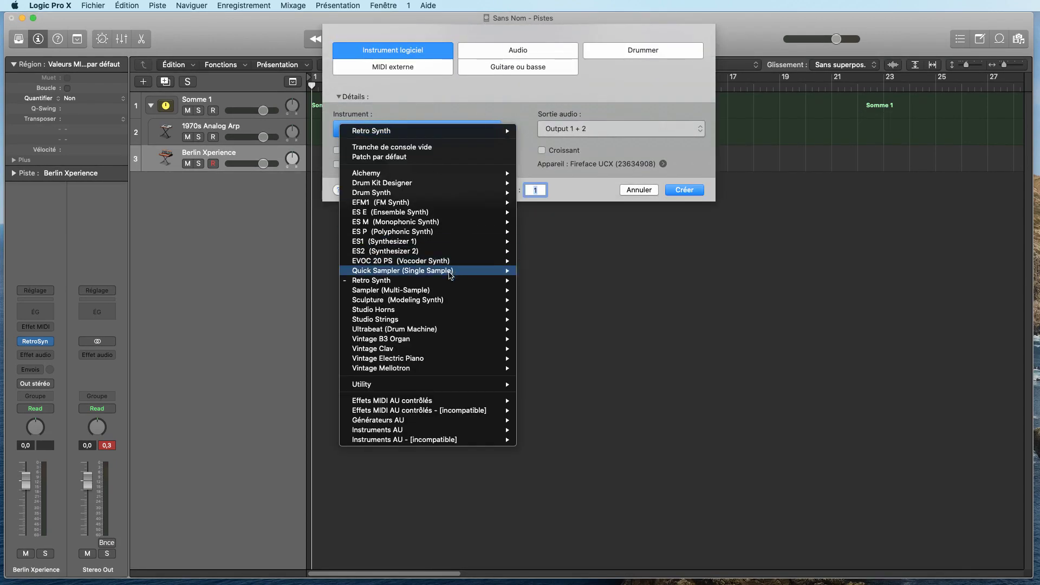
mouse_move(482, 300)
left_click(536, 301)
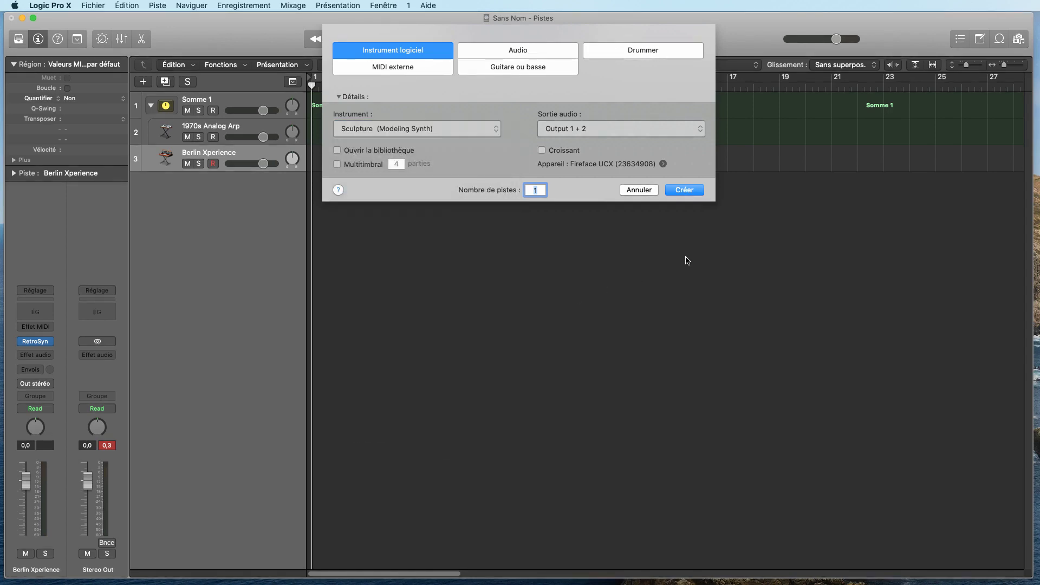
left_click(703, 194)
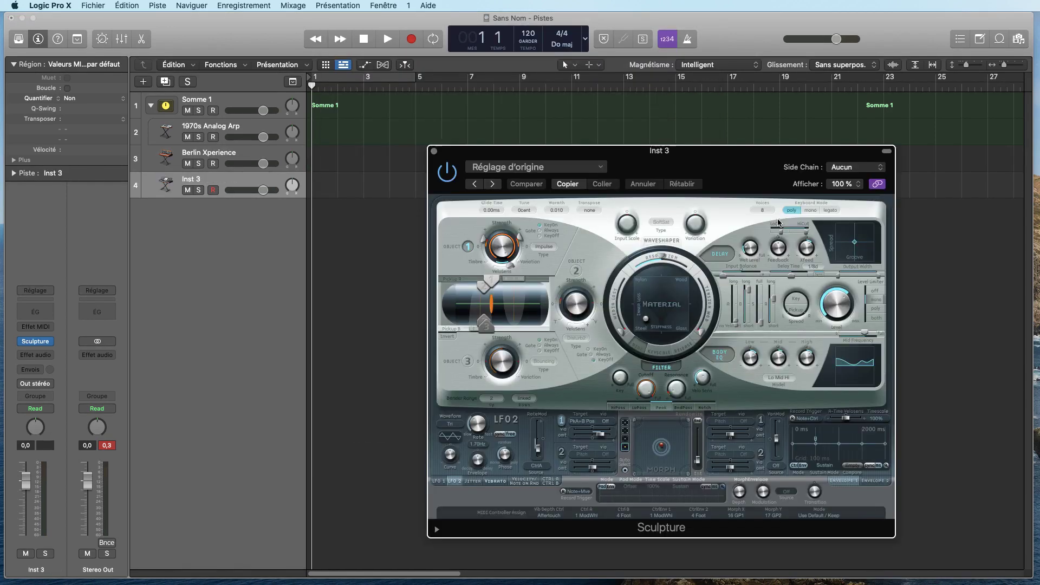
- Load the Cascade preset from 03 Modeled Keyboards in Sculpture and close the plug-in window
left_click_drag(751, 172, 697, 179)
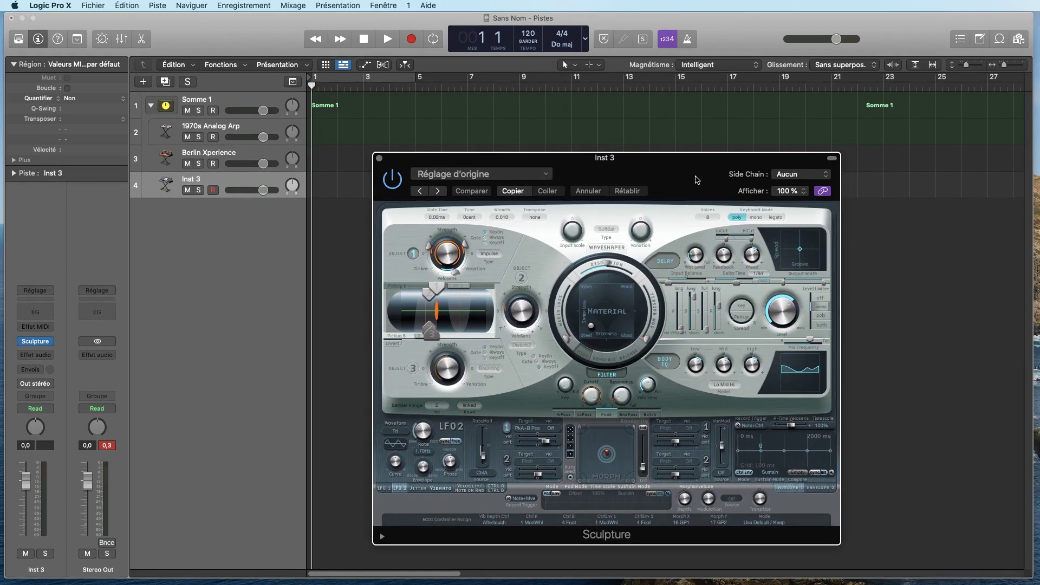
left_click(491, 175)
mouse_move(535, 417)
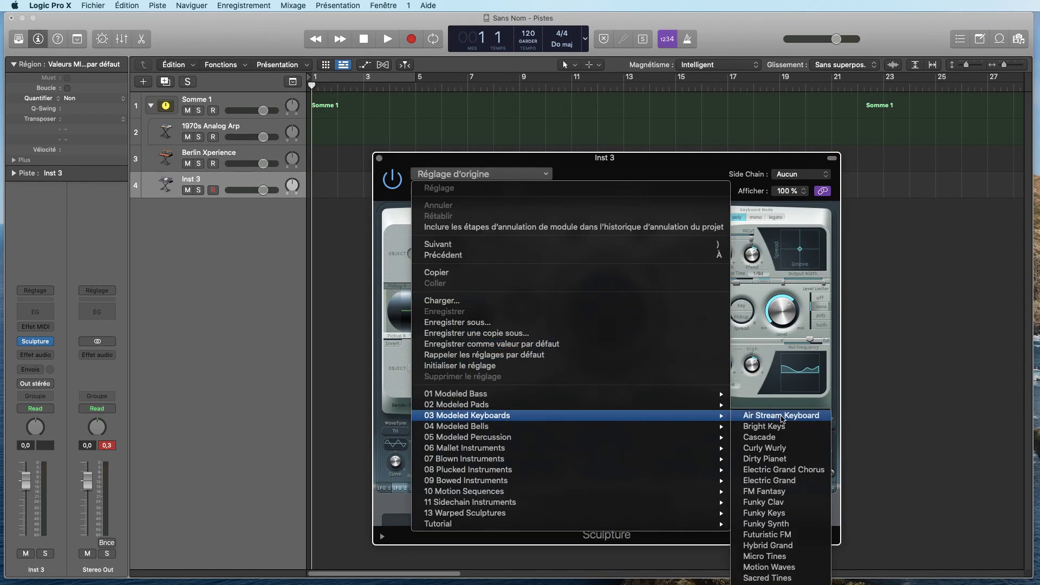
left_click(786, 438)
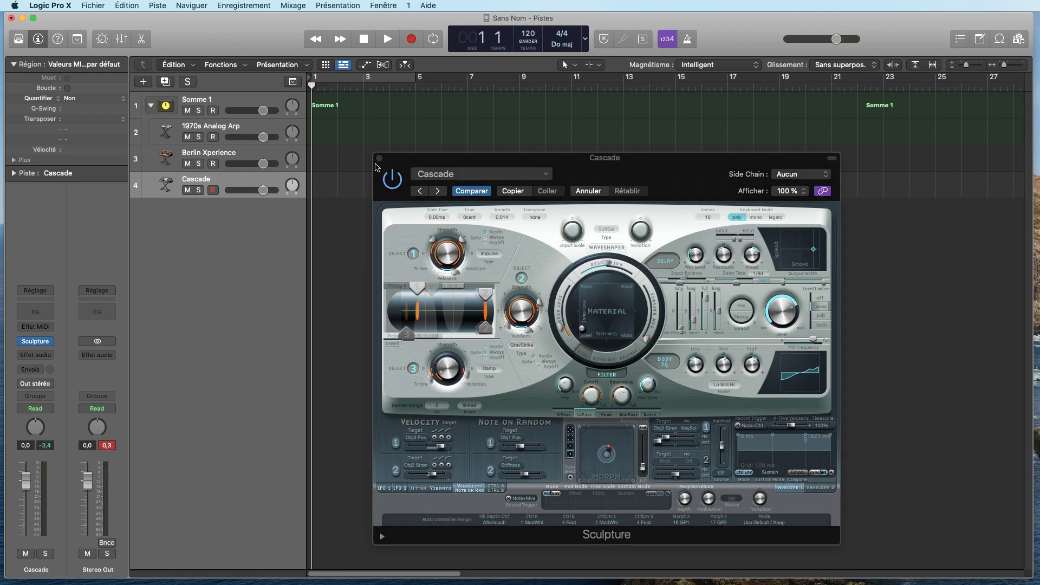
left_click(379, 158)
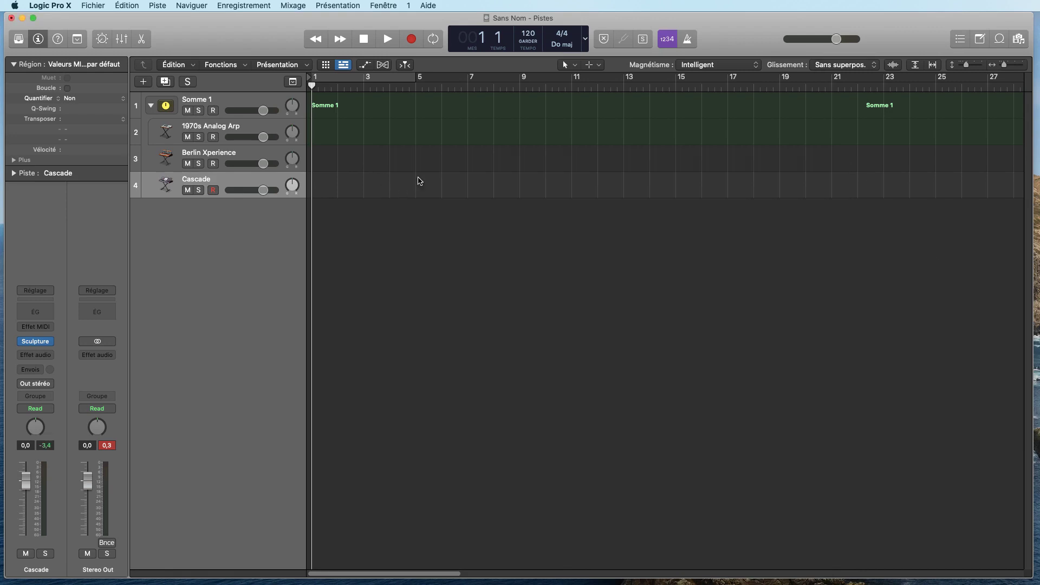
- Insert the Step FX multi-effect as an audio effect on the Somme 1 stack's main track
left_click(227, 100)
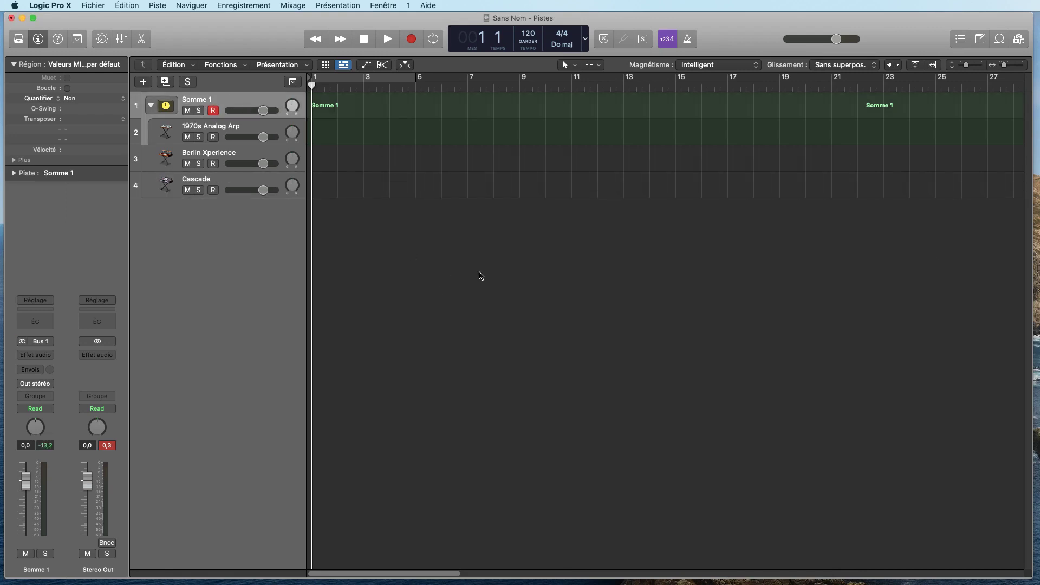
left_click(43, 356)
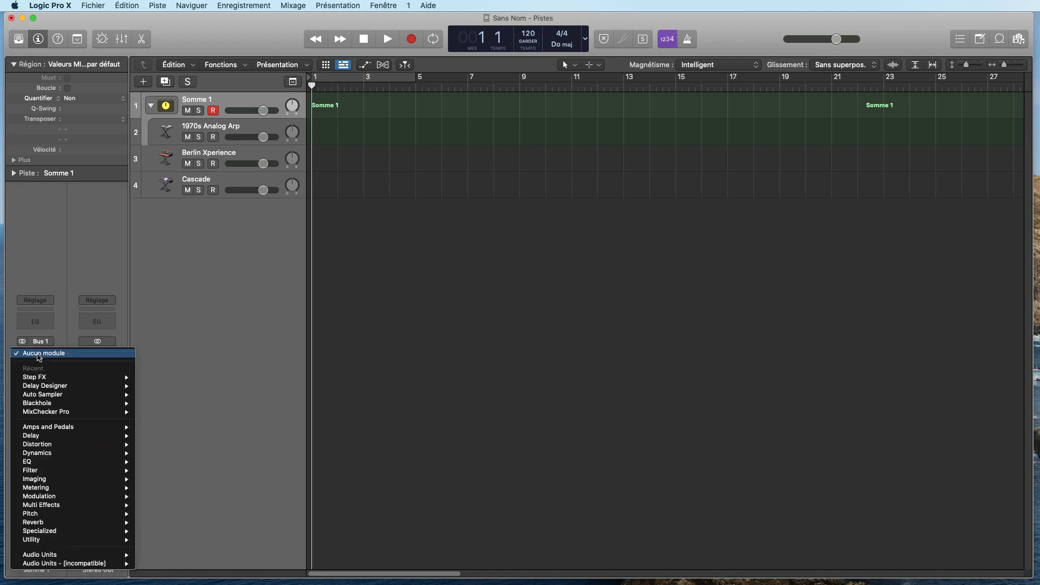
mouse_move(75, 541)
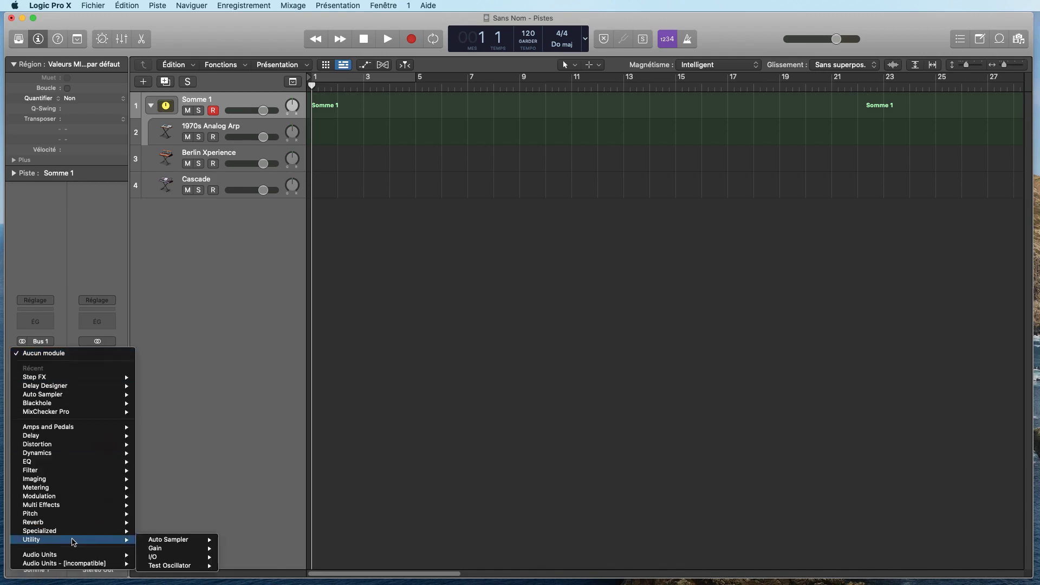
mouse_move(69, 506)
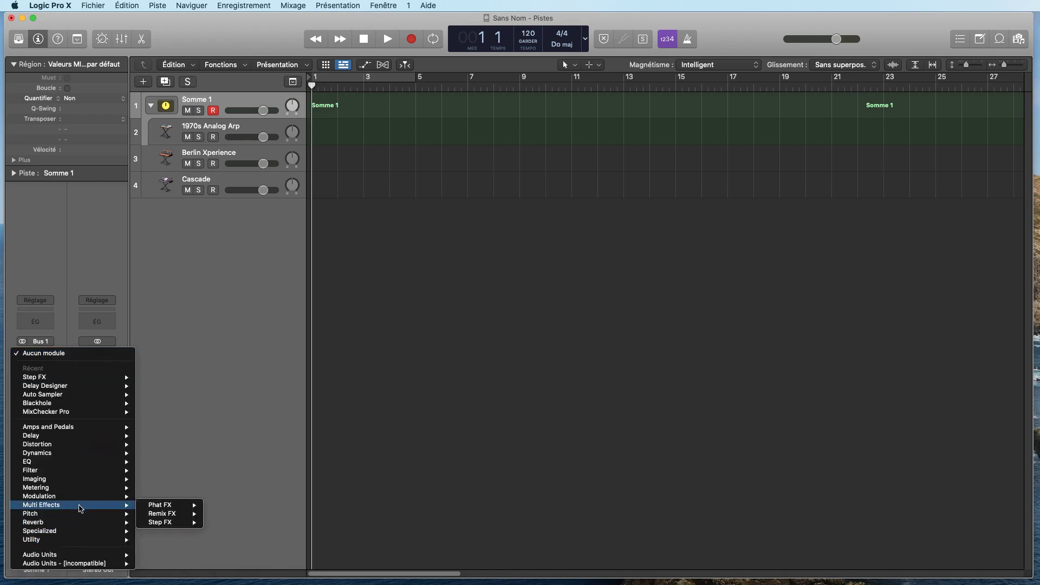
mouse_move(162, 522)
left_click(226, 522)
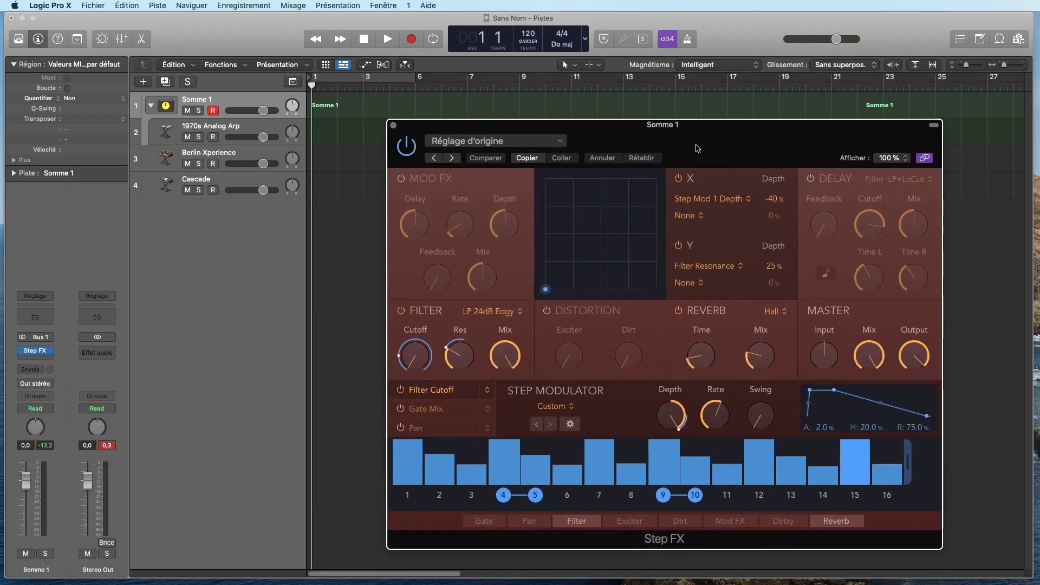
- Load the Driven Pulse preset from Ambiences in Step FX and close the plug-in window
left_click(534, 143)
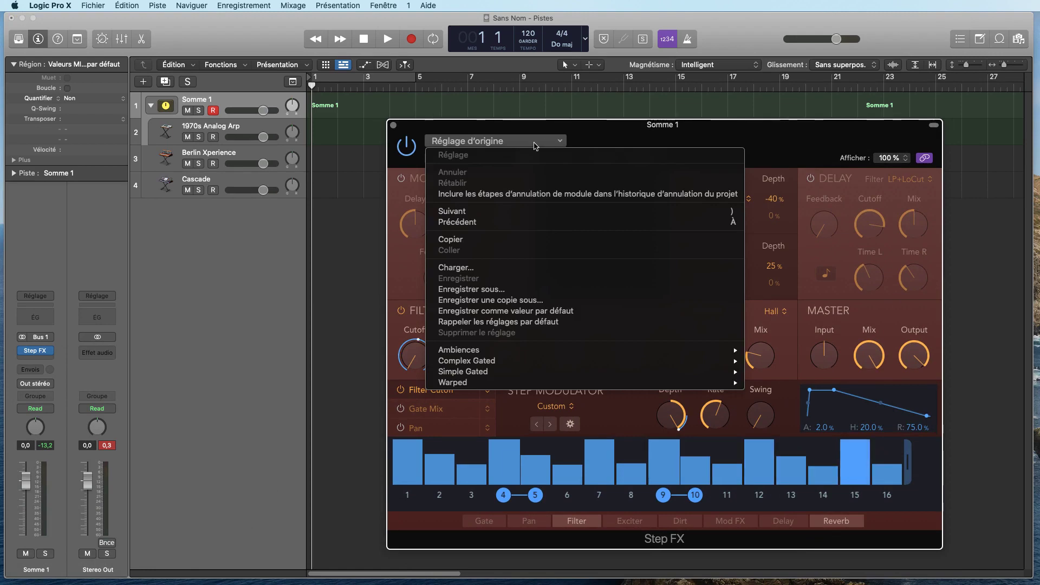
mouse_move(547, 351)
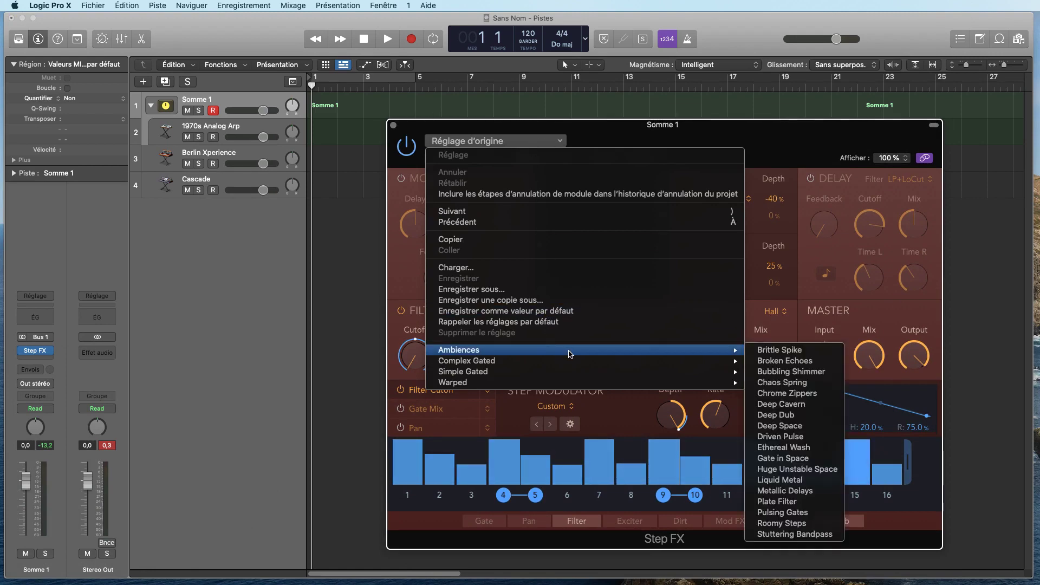
left_click(790, 437)
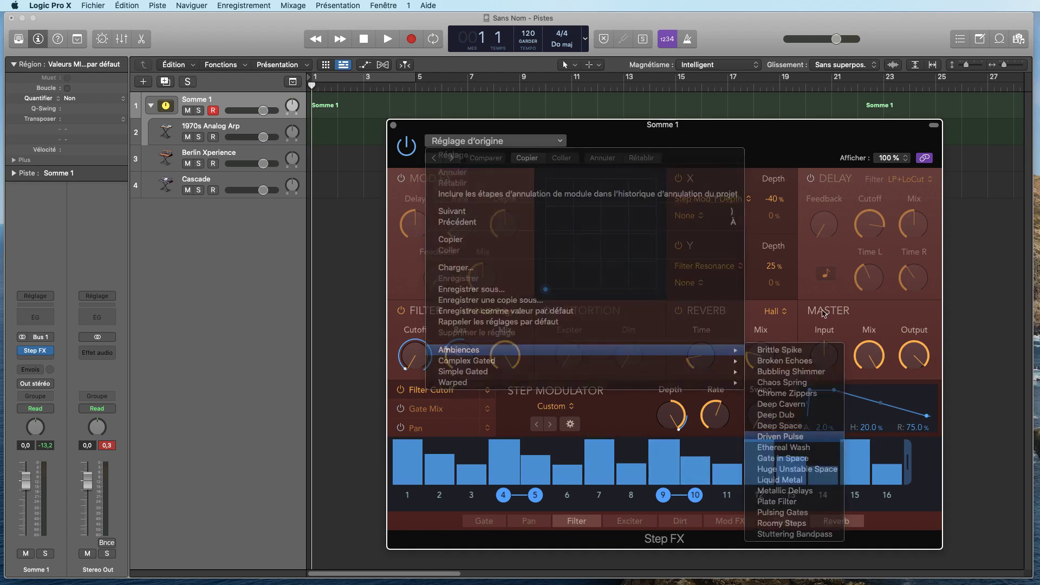
left_click(394, 126)
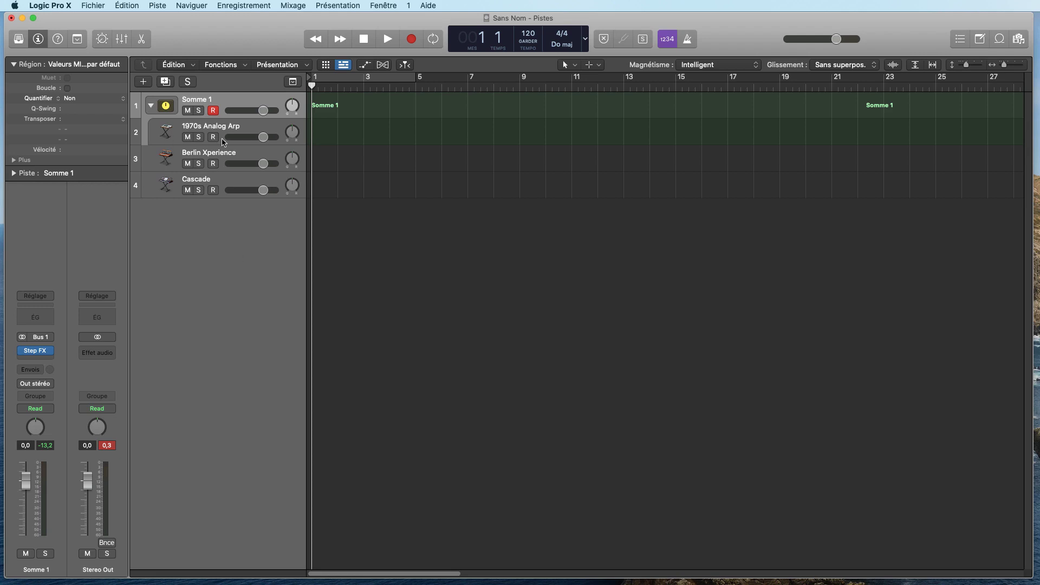
- Move the Berlin Xperience and Cascade tracks into the Somme 1 stack, placing Cascade first
left_click_drag(153, 158, 151, 136)
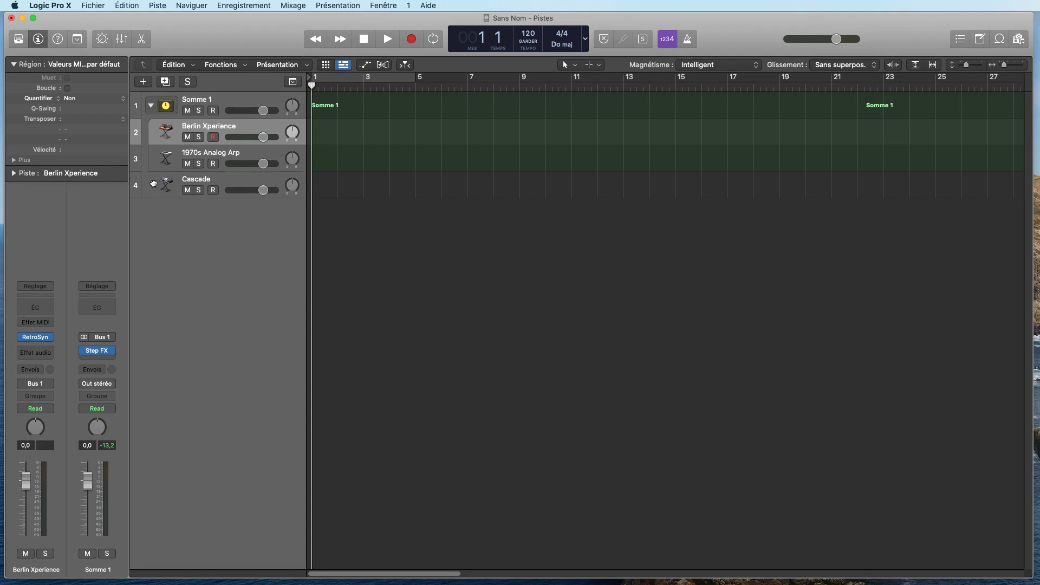
left_click_drag(154, 184, 154, 130)
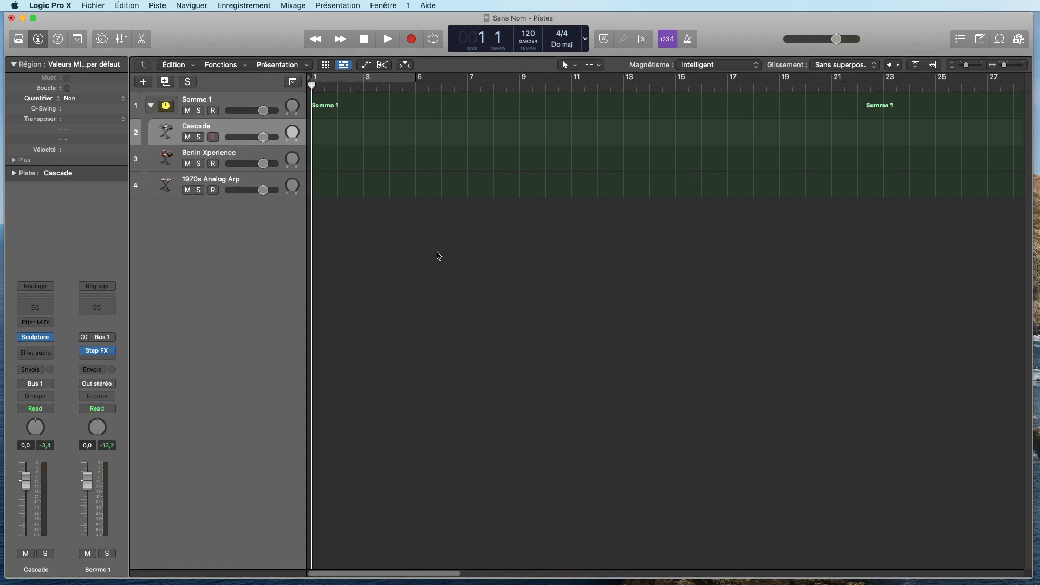
- Audition the whole Somme 1 stack, followed by the Cascade and Berlin Xperience tracks individually
left_click(228, 101)
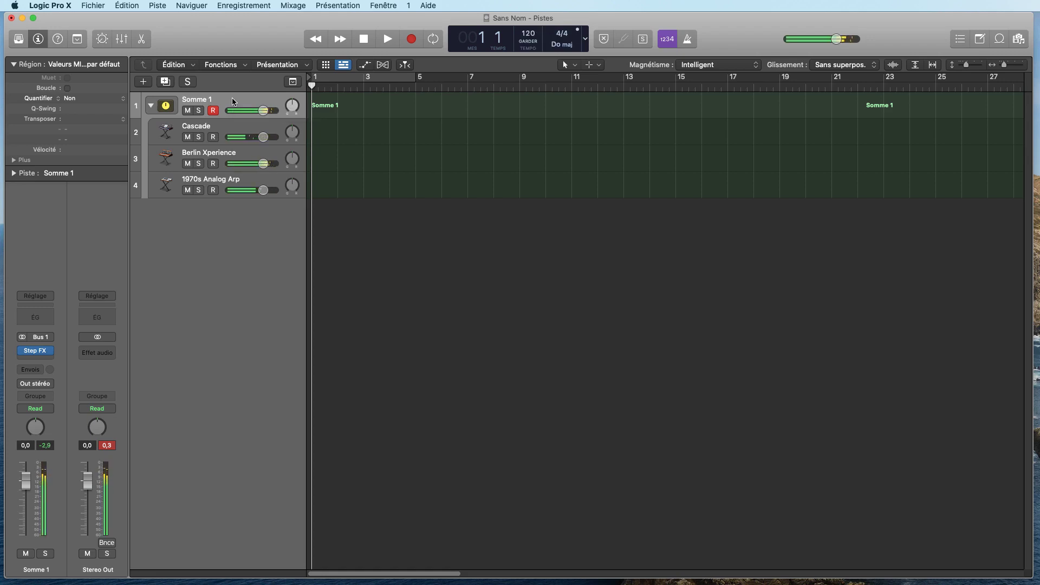
left_click(236, 128)
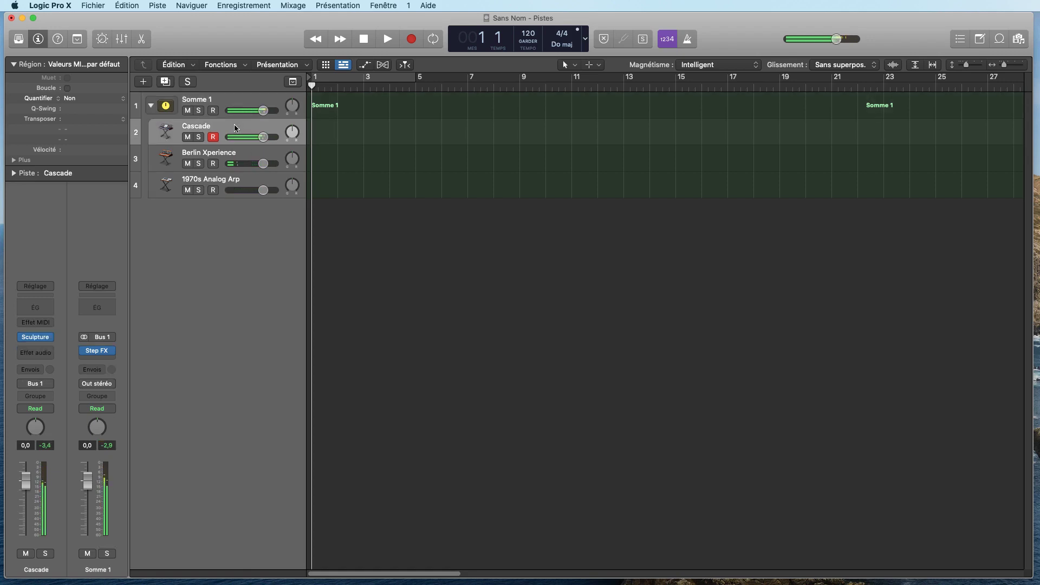
left_click(246, 157)
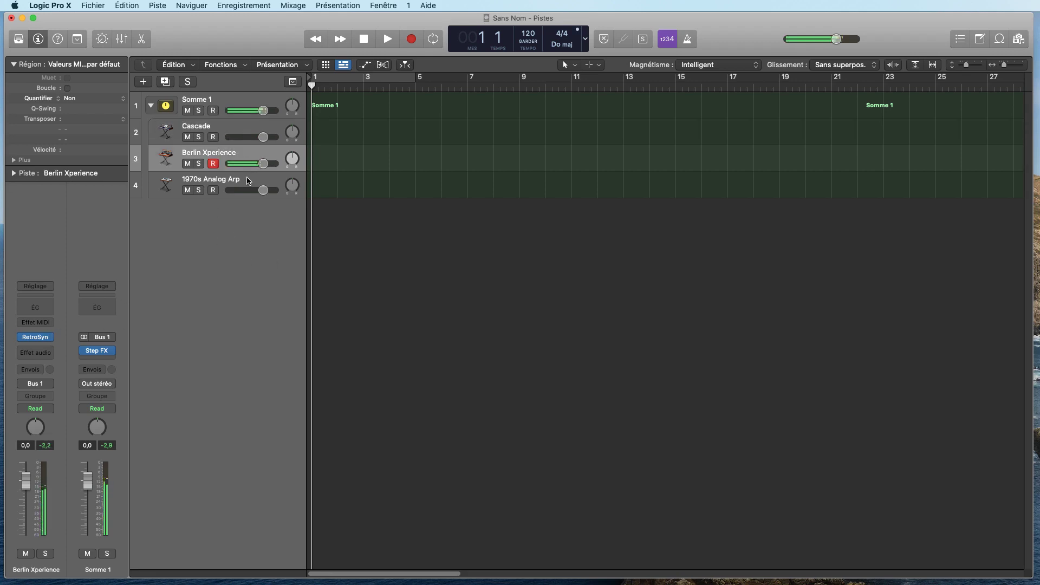
- Audition the 1970s Analog Arp track on its own
key("Down")
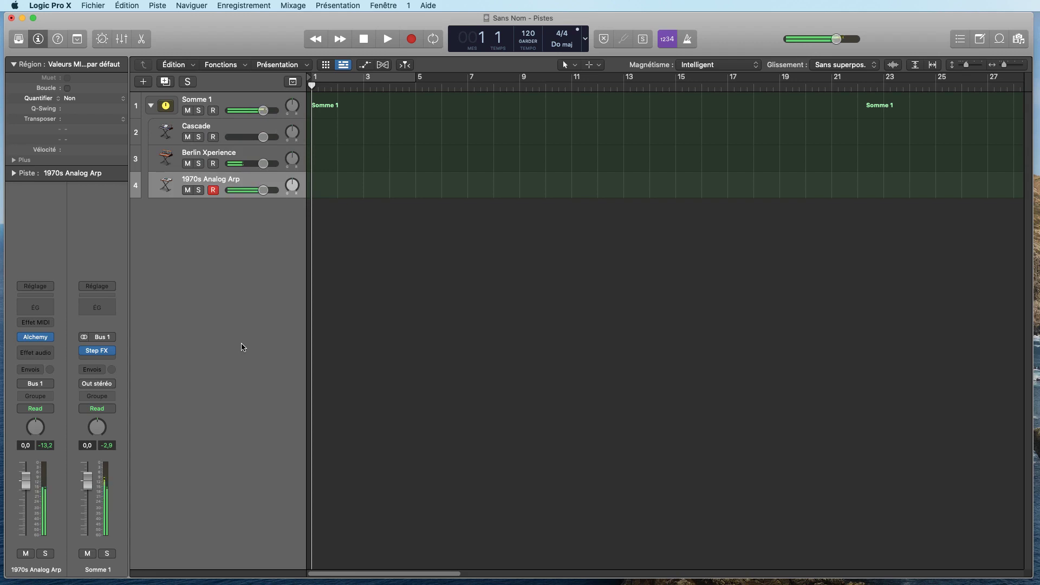
- Insert the stereo Auto Sampler utility after Step FX on the Somme 1 stack's main track
left_click(240, 97)
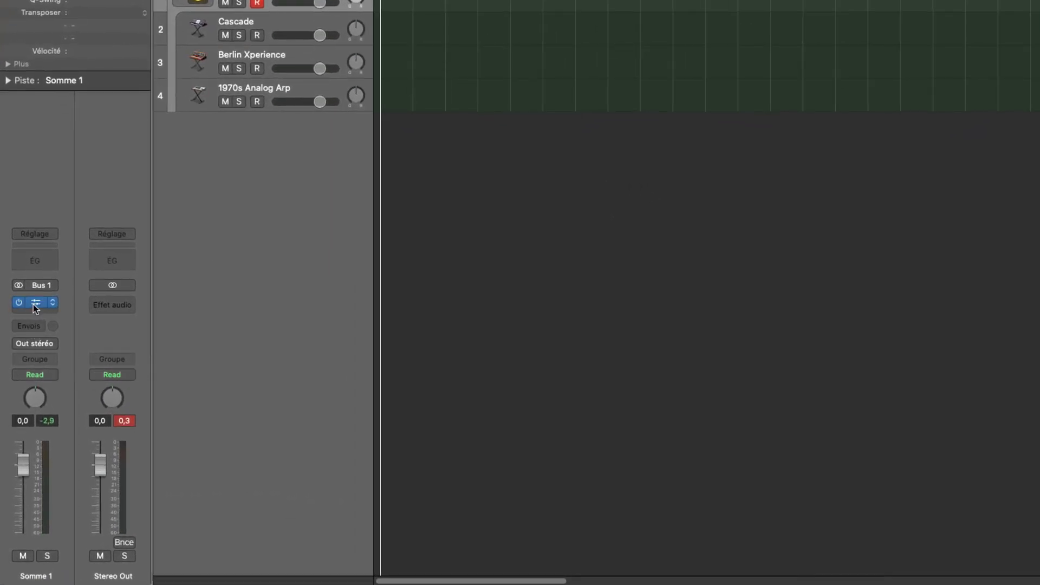
left_click(33, 303)
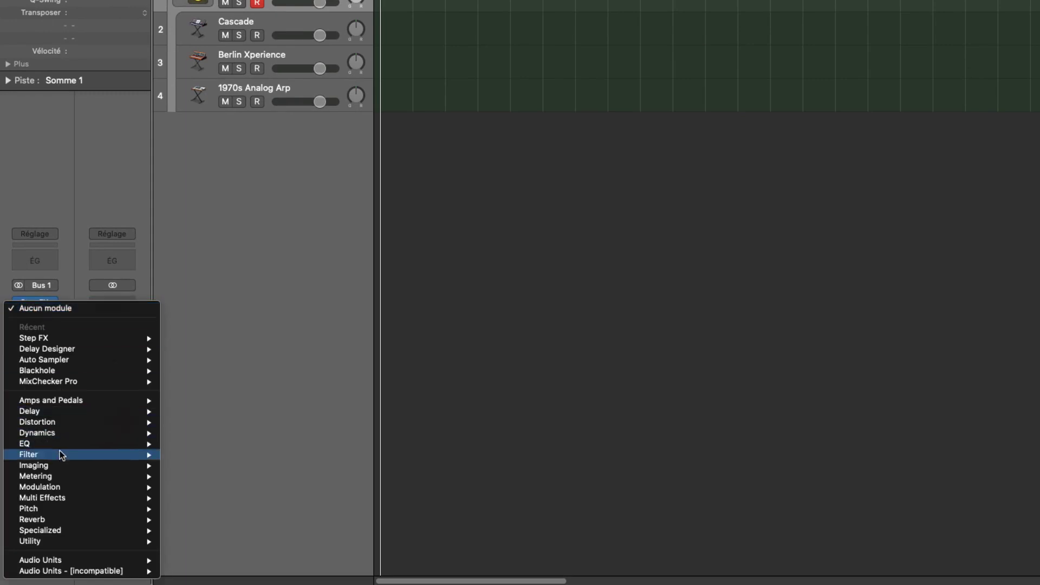
mouse_move(77, 541)
mouse_move(230, 545)
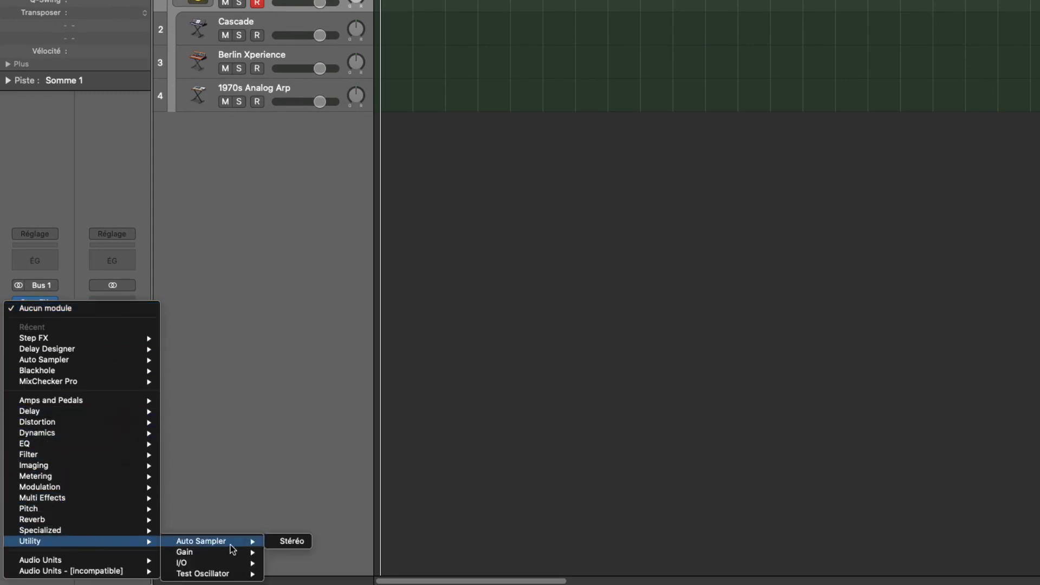
left_click(1016, 295)
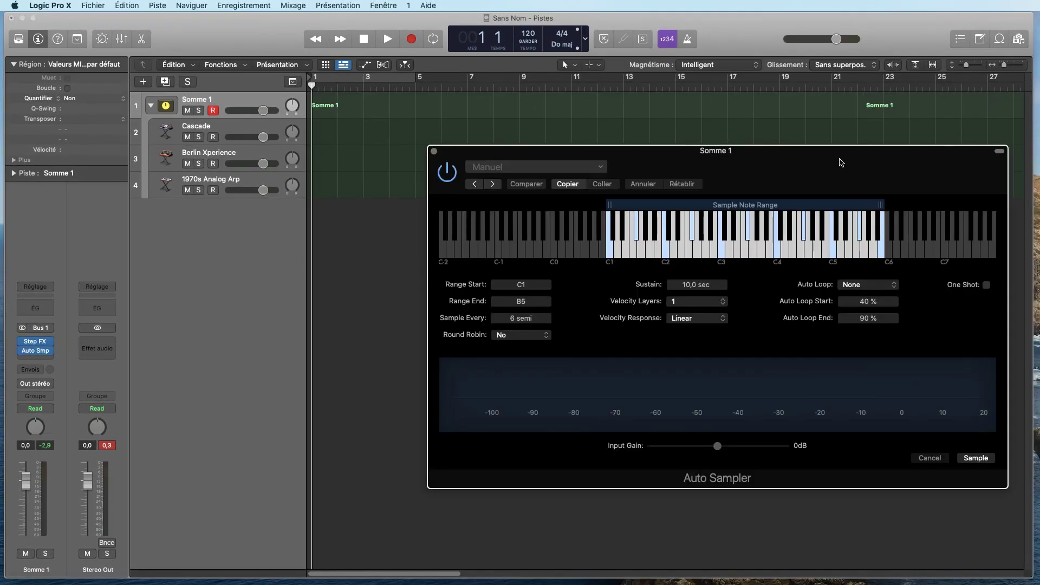
left_click_drag(841, 163, 732, 215)
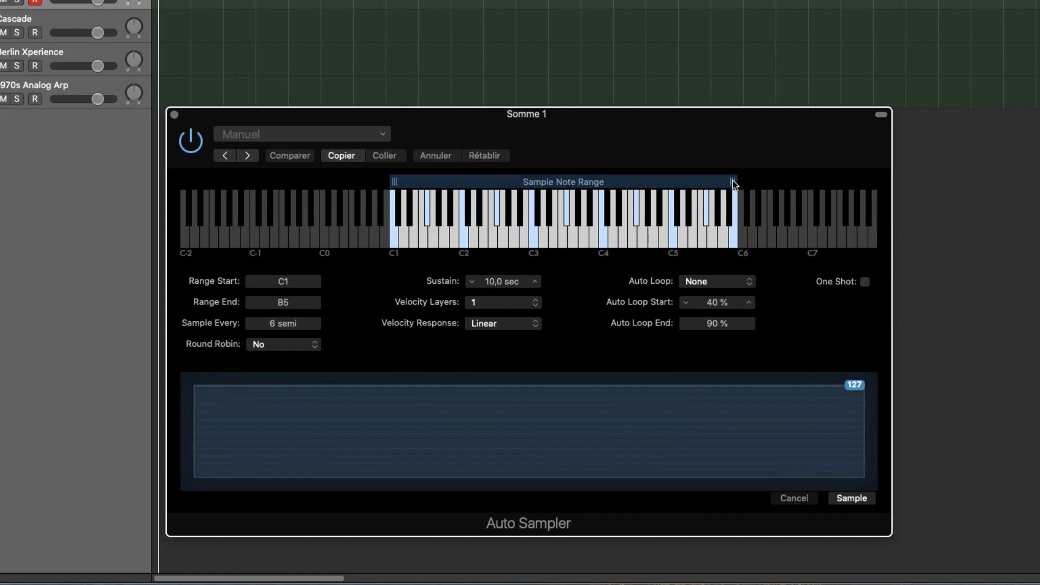
- Extend Auto Sampler's note range end to C6 and set it to sample every 1 semitone
mouse_move(733, 181)
left_mouse_down()
mouse_move(807, 182)
mouse_move(738, 184)
left_mouse_up()
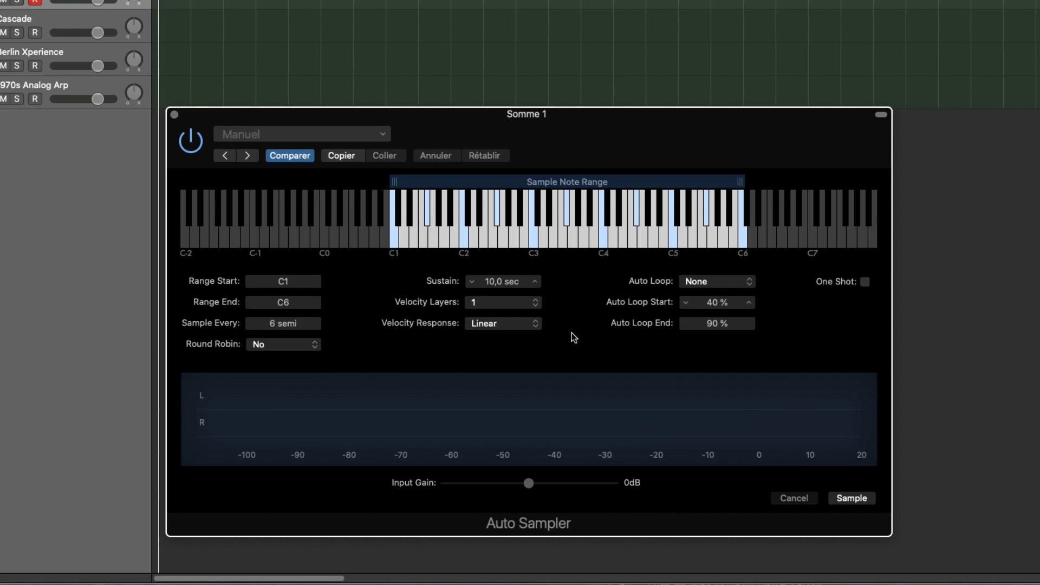
left_click(315, 323)
left_click(253, 325)
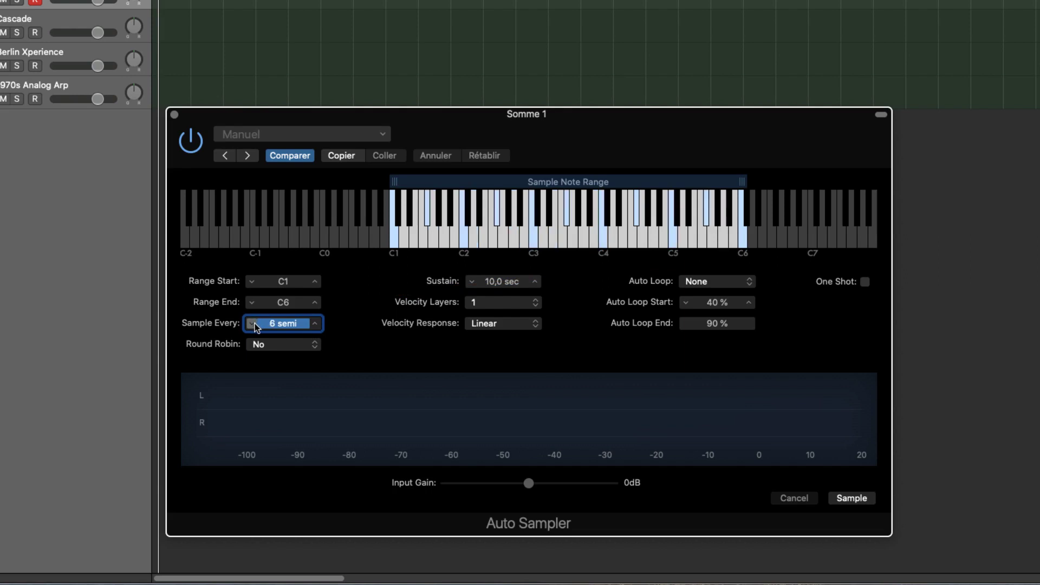
left_click(253, 325)
left_click(253, 325)
left_click(254, 325)
left_click(255, 326)
left_click(254, 325)
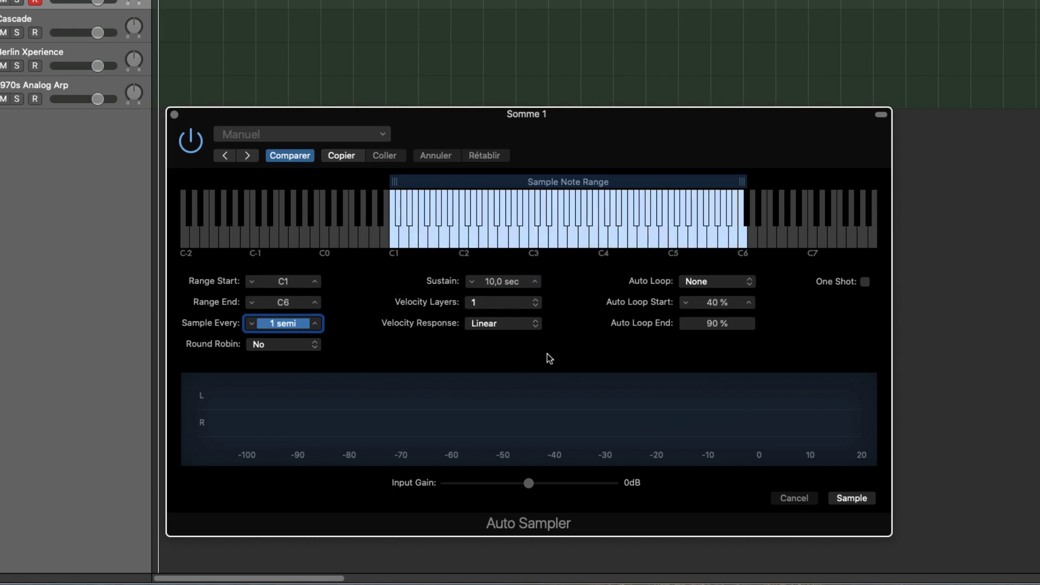
- Set Auto Sampler's sustain time to 5.0 seconds
left_click(472, 282)
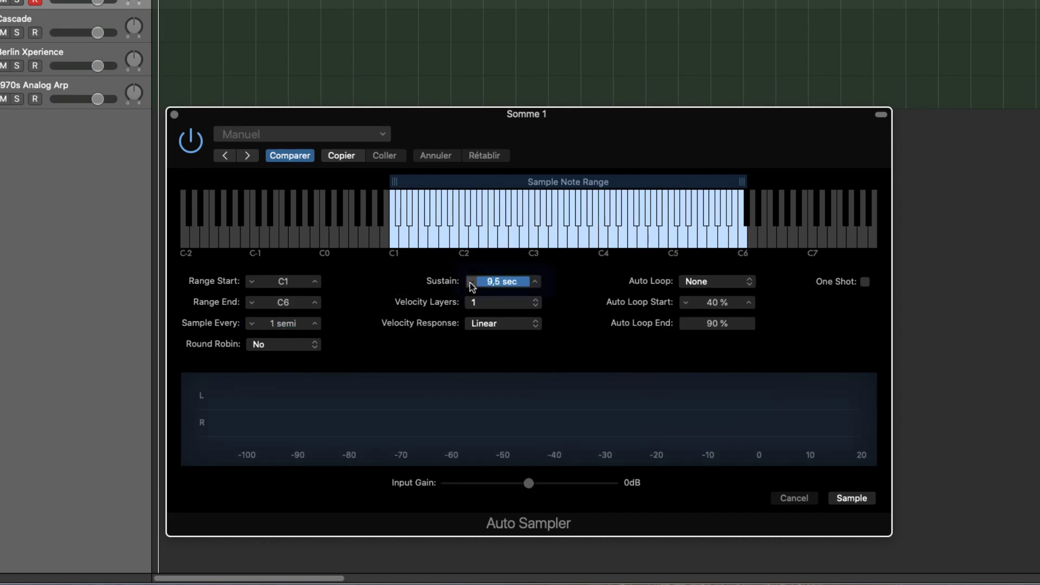
left_click(471, 282)
left_click(471, 282)
left_click(472, 282)
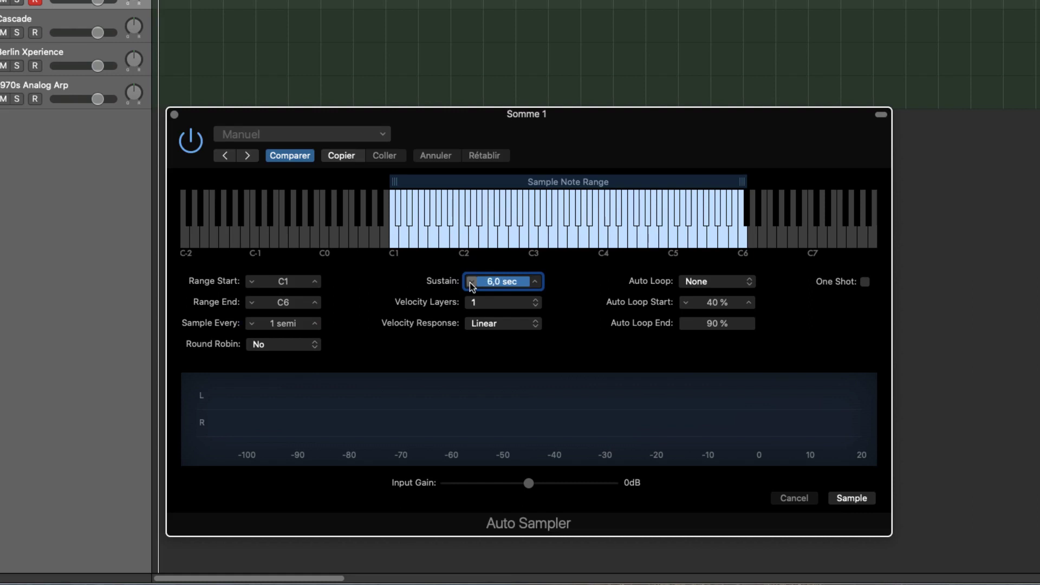
left_click(471, 282)
mouse_move(549, 318)
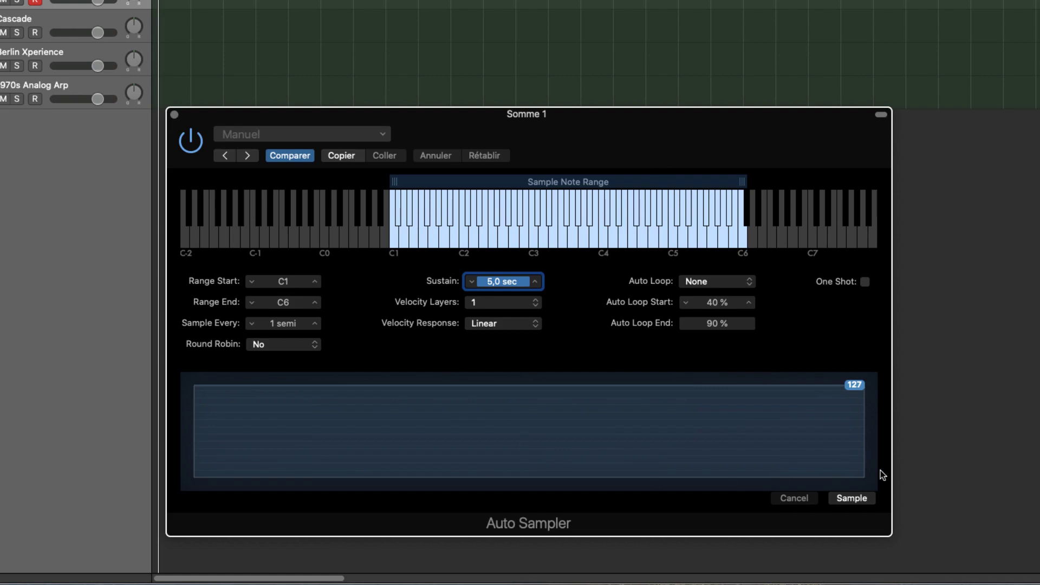
- Sample the stack as presets_test in the Auto Sampled folder, and close Auto Sampler once sampling is done
left_click(856, 499)
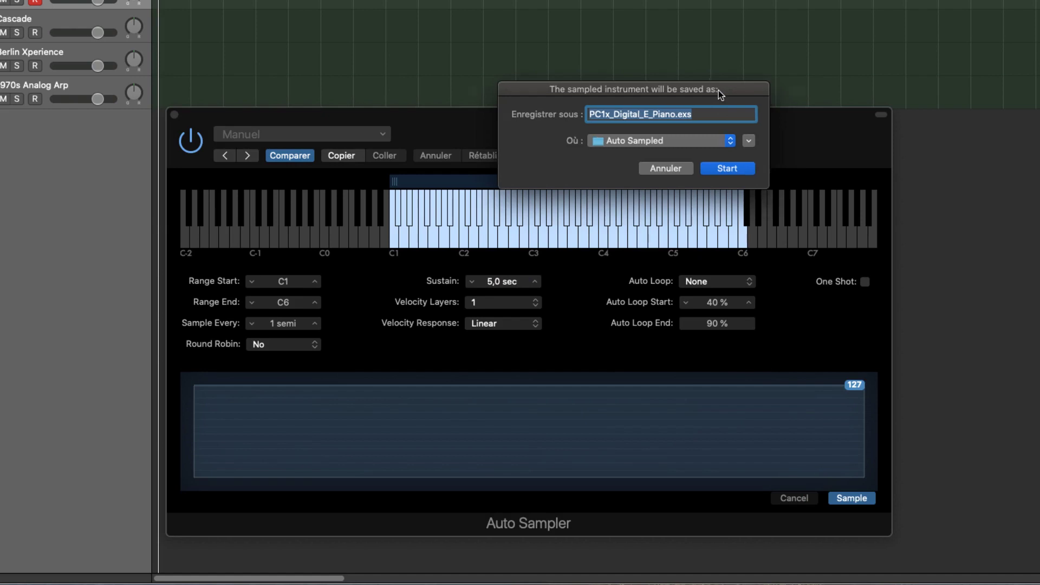
left_click_drag(719, 90, 609, 164)
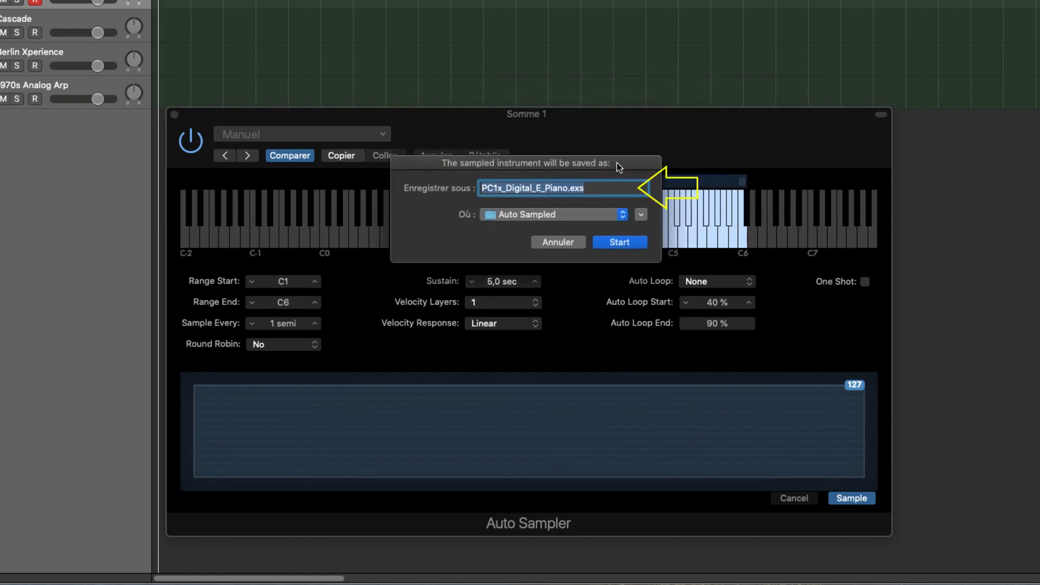
type("presets_")
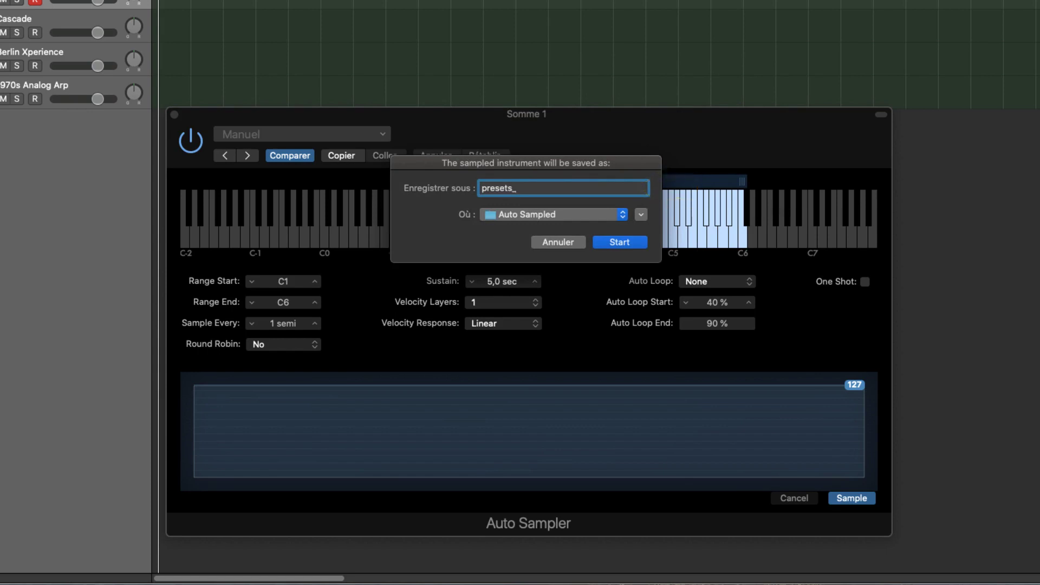
type("test")
left_click(619, 242)
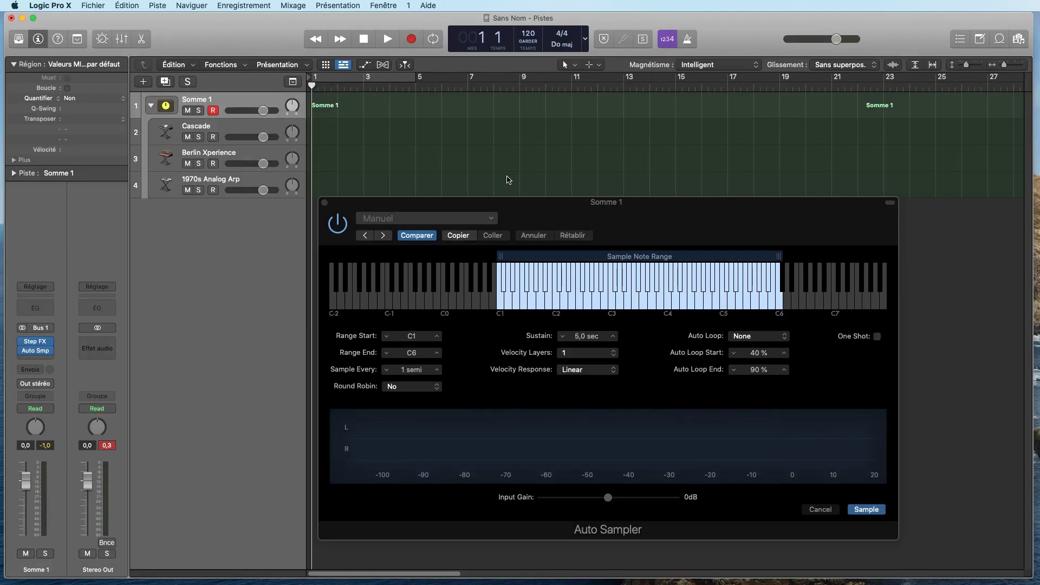
left_click(325, 203)
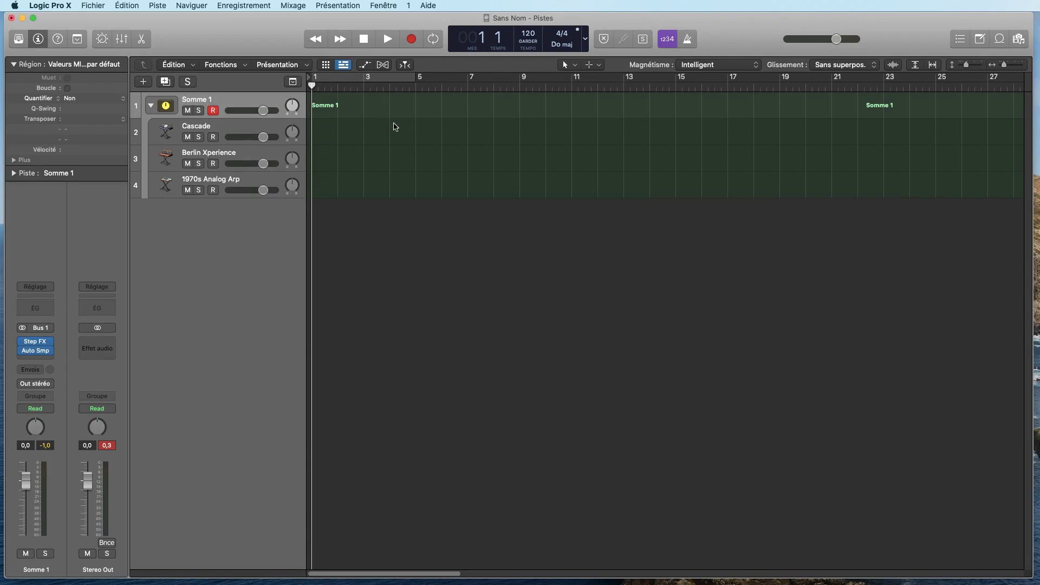
- Create one software instrument track with the stereo Sampler (Multi-Sample) instrument and move its window clear of the track headers
left_click(144, 81)
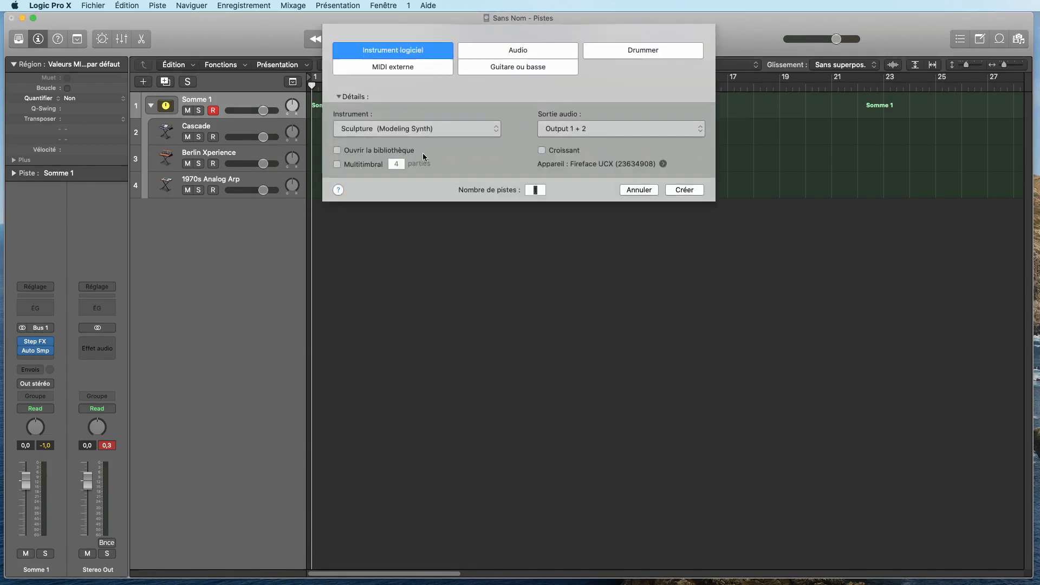
left_click(423, 133)
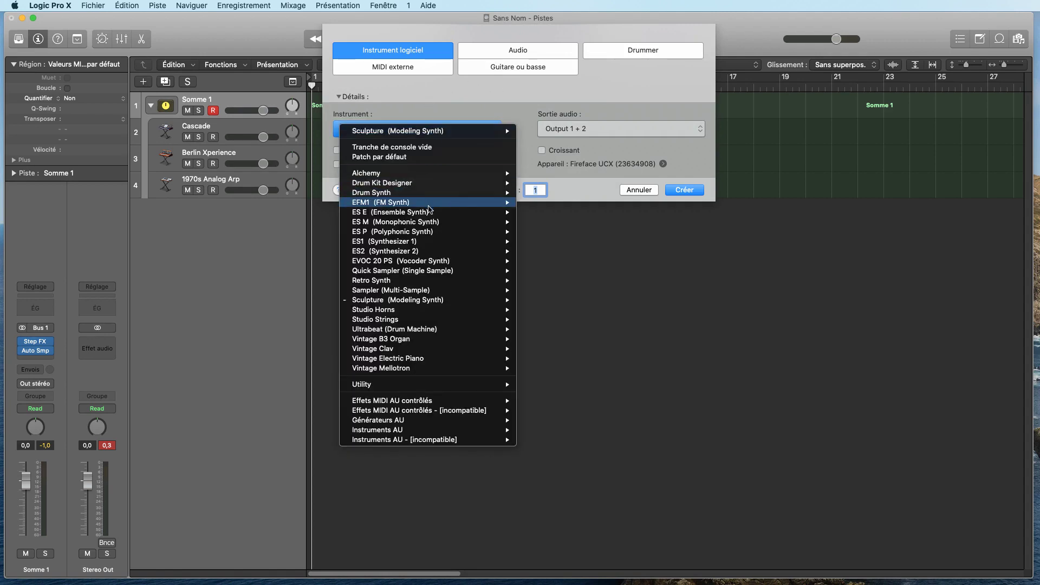
mouse_move(439, 282)
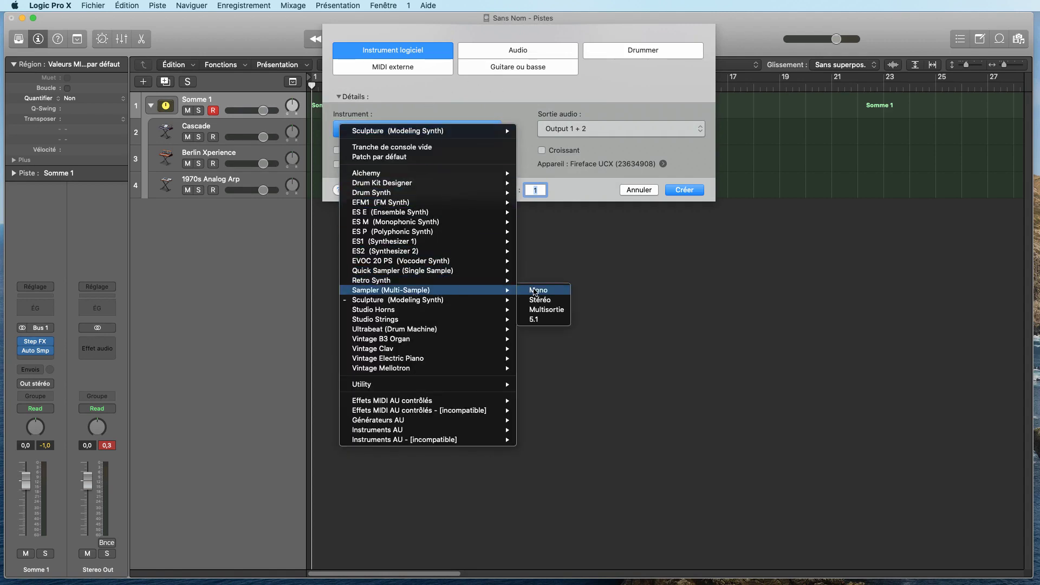
left_click(539, 301)
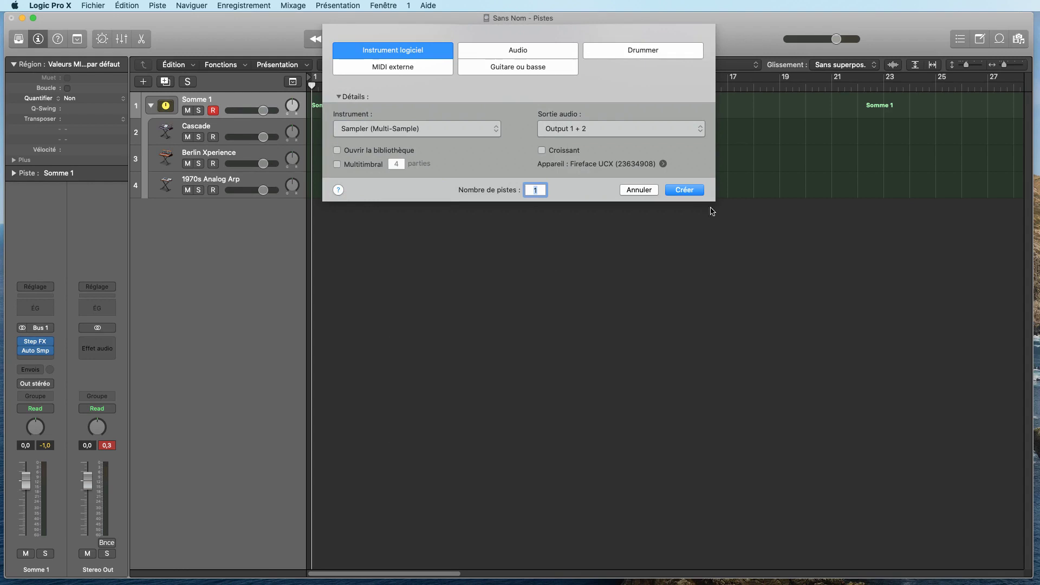
left_click(688, 191)
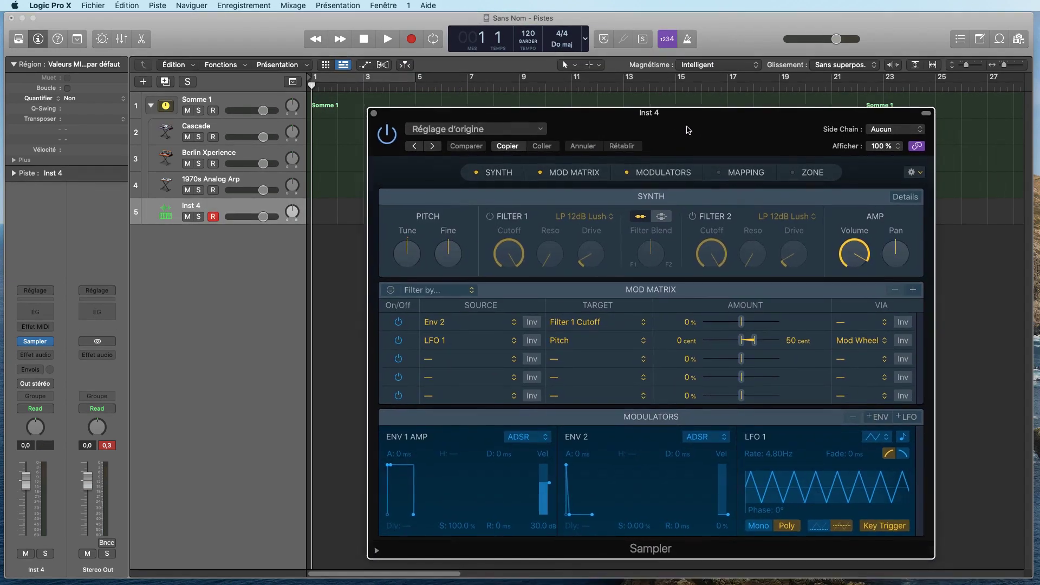
left_click_drag(687, 130, 766, 128)
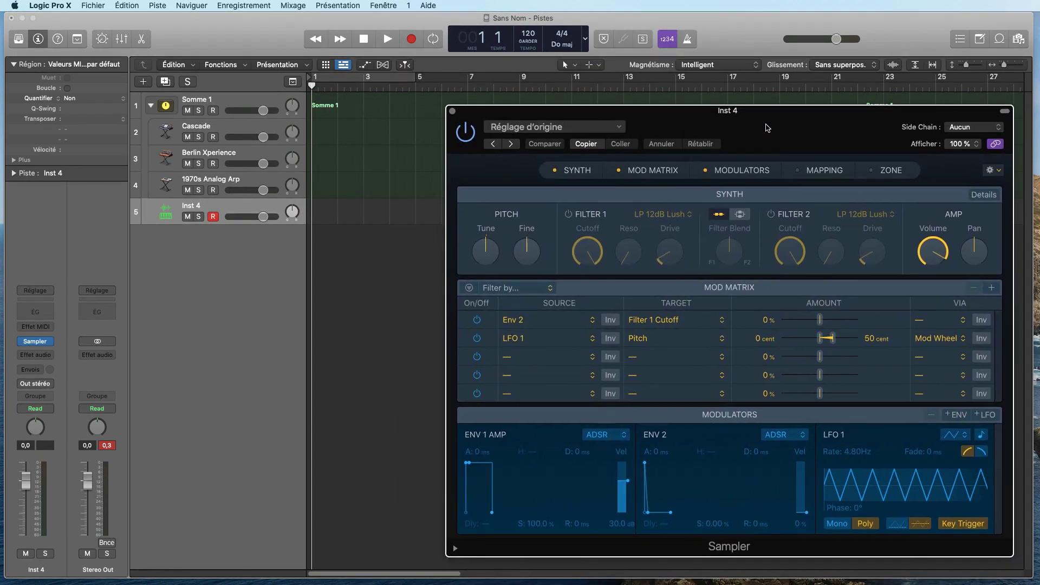
- Load the presets_test instrument from Auto Sampled into Sampler and collapse the Somme 1 stack
left_click(567, 128)
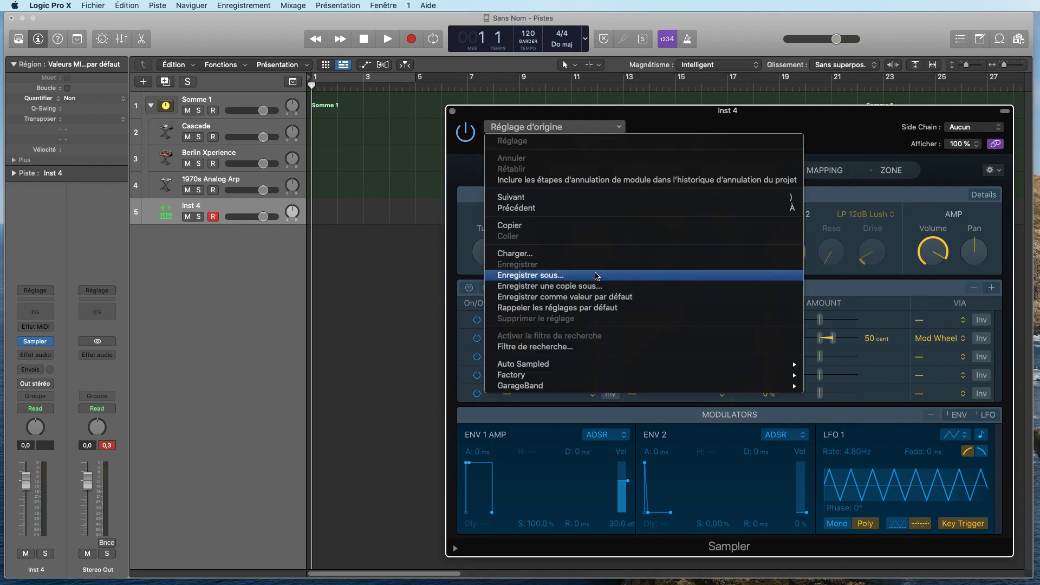
mouse_move(592, 364)
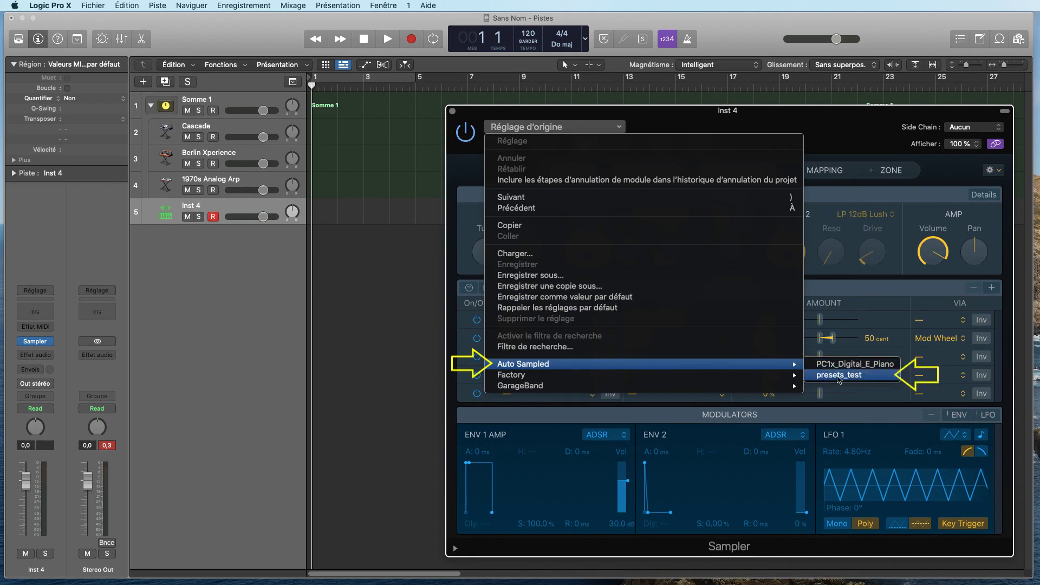
left_click(878, 380)
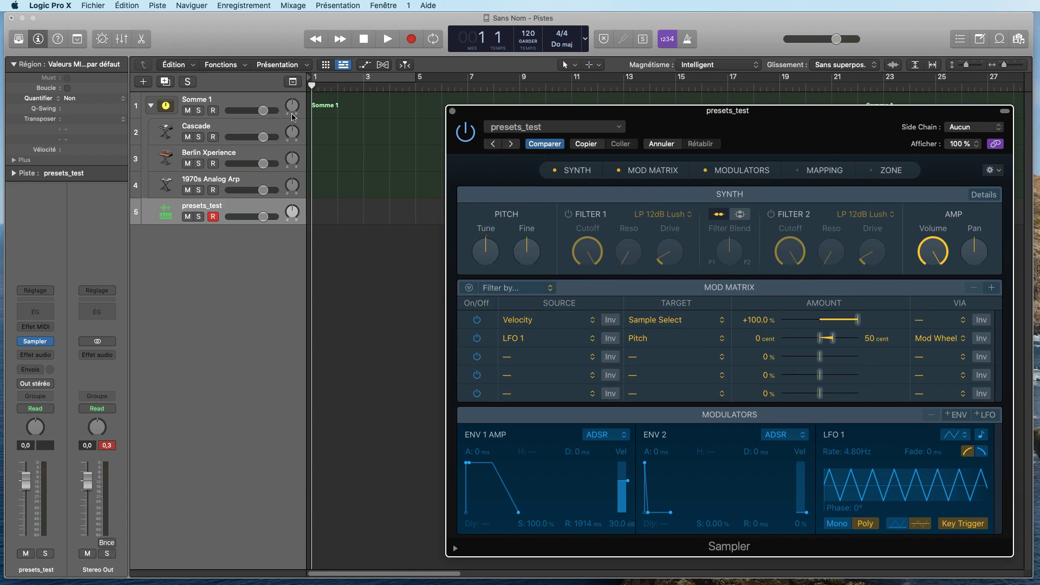
left_click(151, 106)
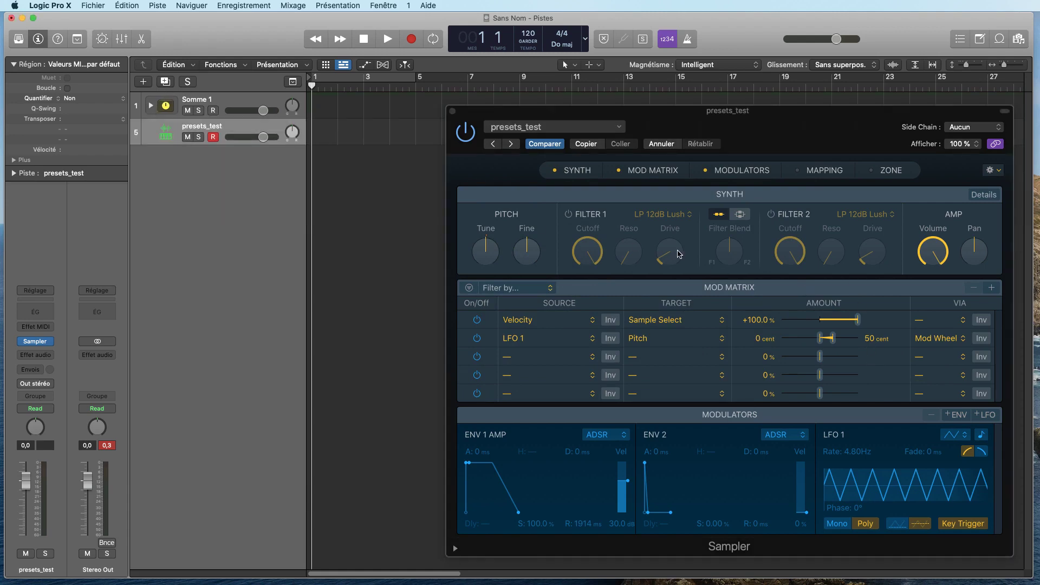